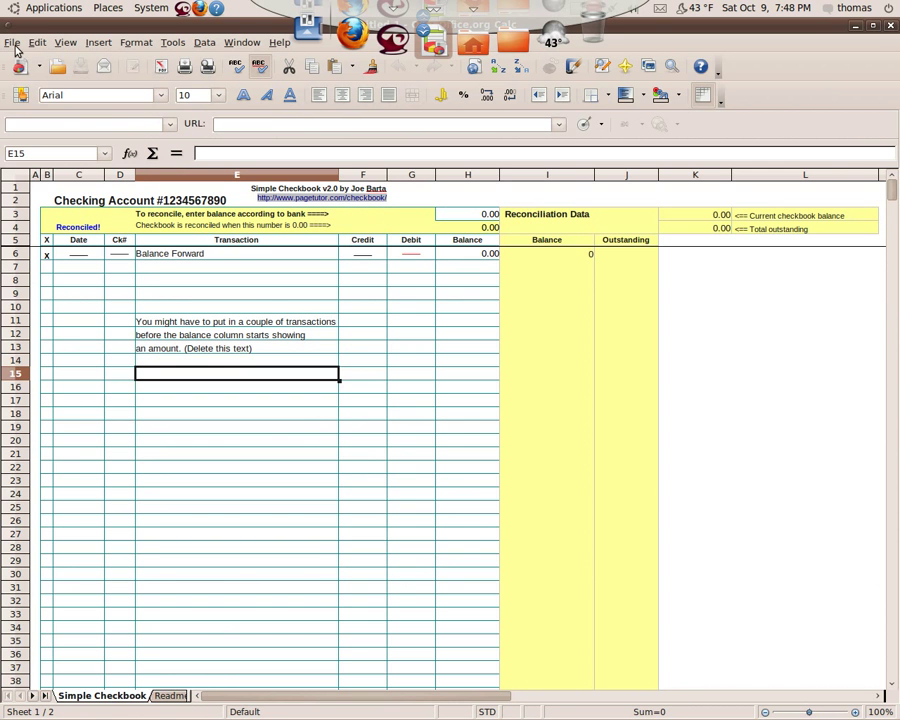
{"action": "left_click", "coordinate": [13, 43]}
{"action": "left_click", "coordinate": [38, 150]}
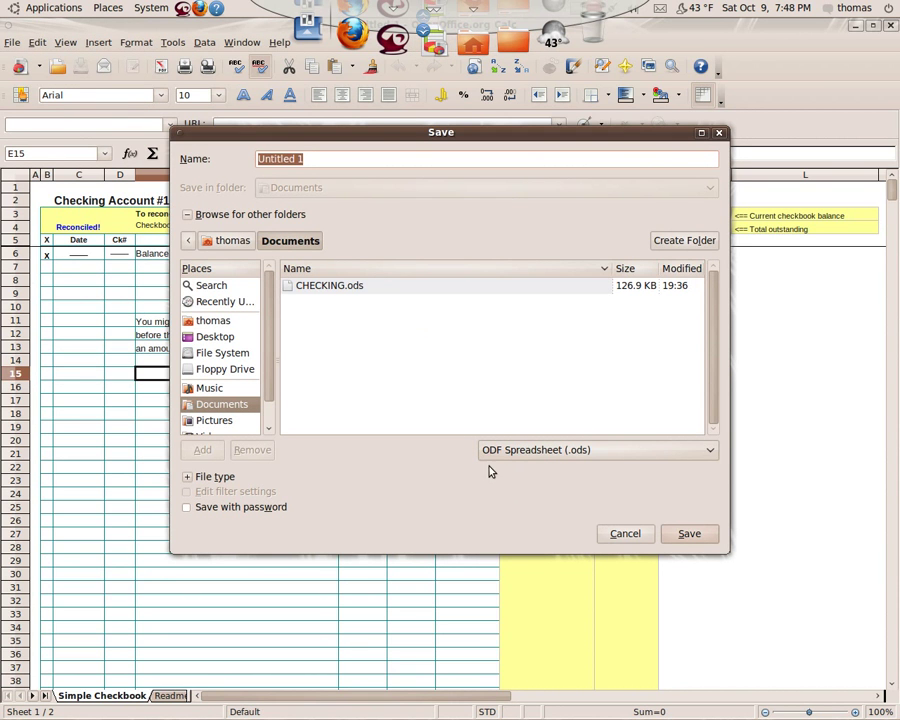
{"action": "left_click", "coordinate": [626, 534]}
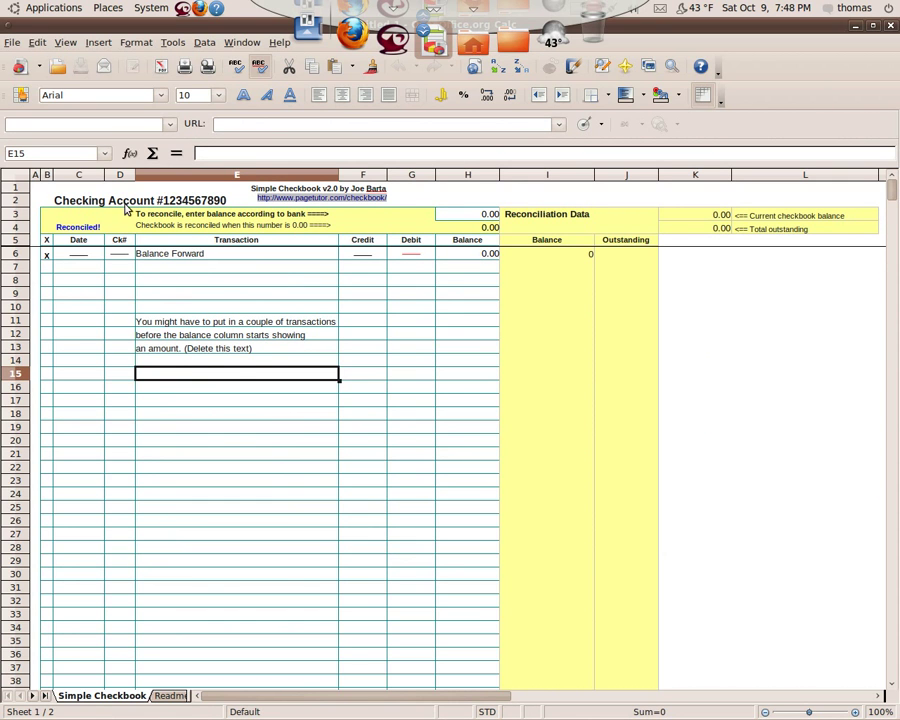
- Replace the first six digits of the account number in the C2 heading with asterisks
{"action": "left_click", "coordinate": [178, 207]}
{"action": "key", "text": "Left"}
{"action": "key", "text": "Left"}
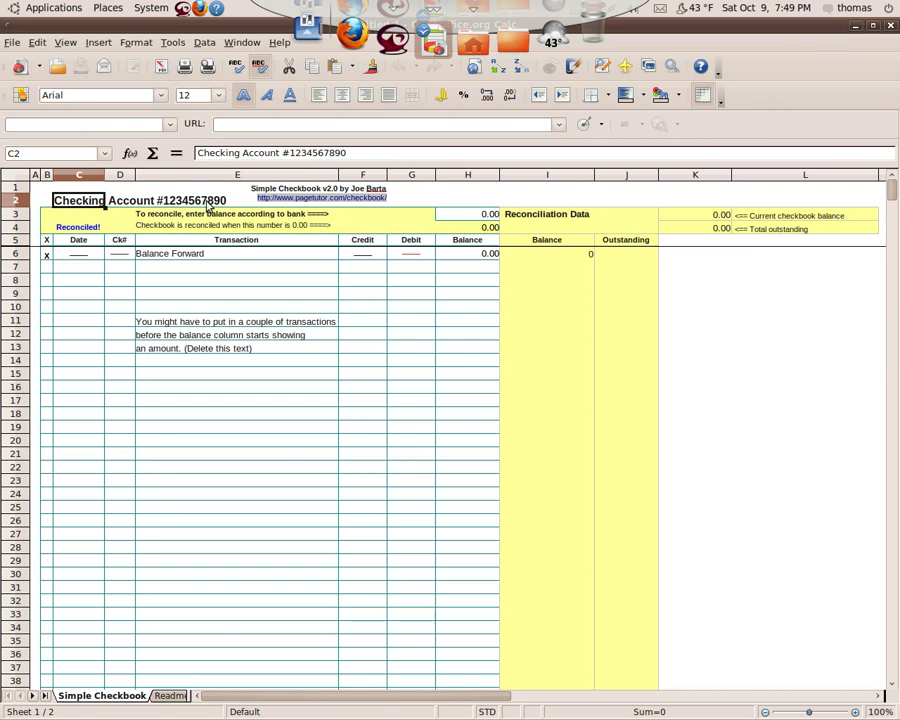
{"action": "left_click", "coordinate": [283, 152]}
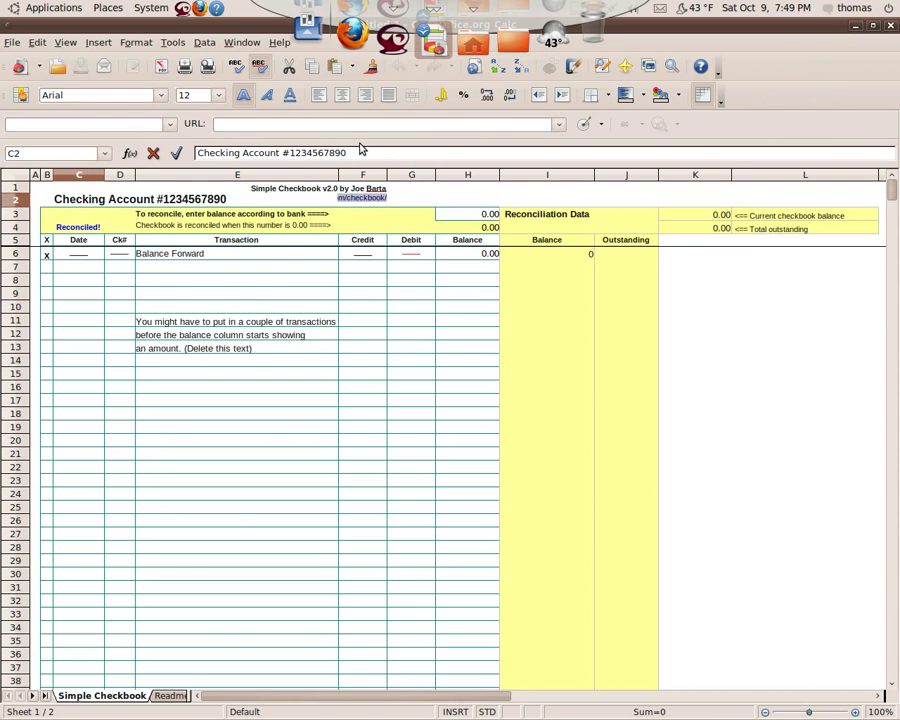
{"action": "type", "text": "*******"}
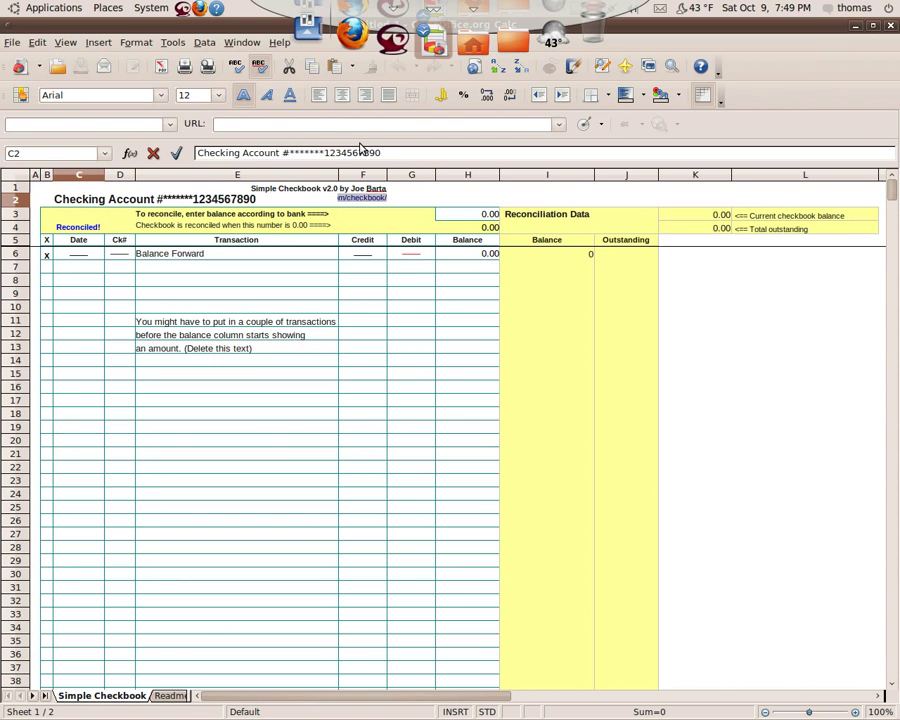
{"action": "key", "text": "BackSpace"}
{"action": "key", "text": "Delete"}
{"action": "key", "text": "Delete"}
{"action": "key", "text": "Delete"}
{"action": "key", "text": "Delete"}
{"action": "key", "text": "Delete"}
{"action": "key", "text": "Delete"}
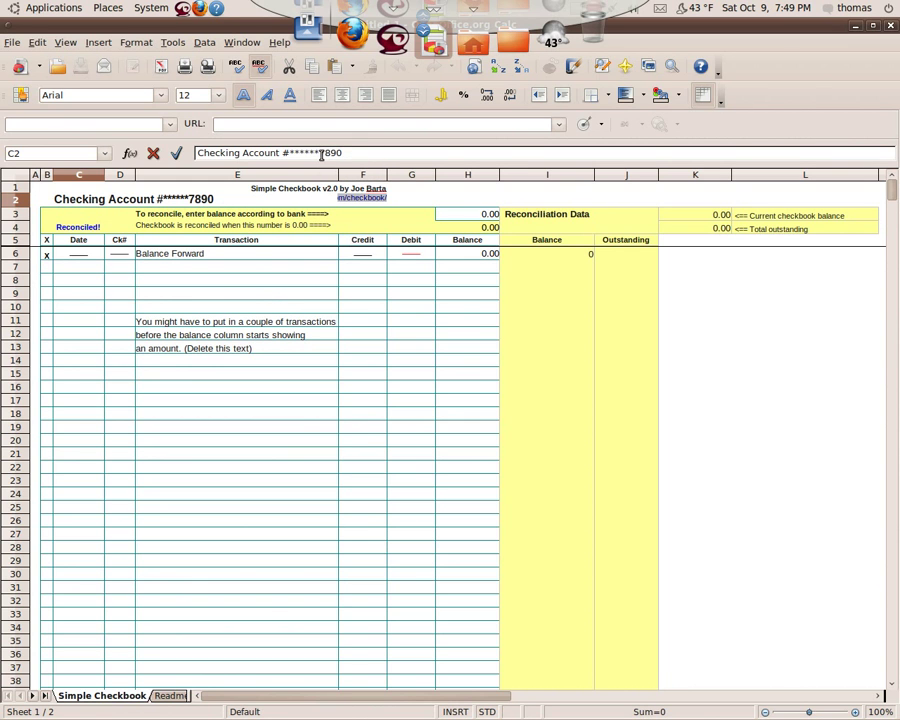
- Remove the asterisks from the C2 account heading so only the last four digits follow the # sign
{"action": "left_click_drag", "start_coordinate": [318, 153], "coordinate": [291, 153]}
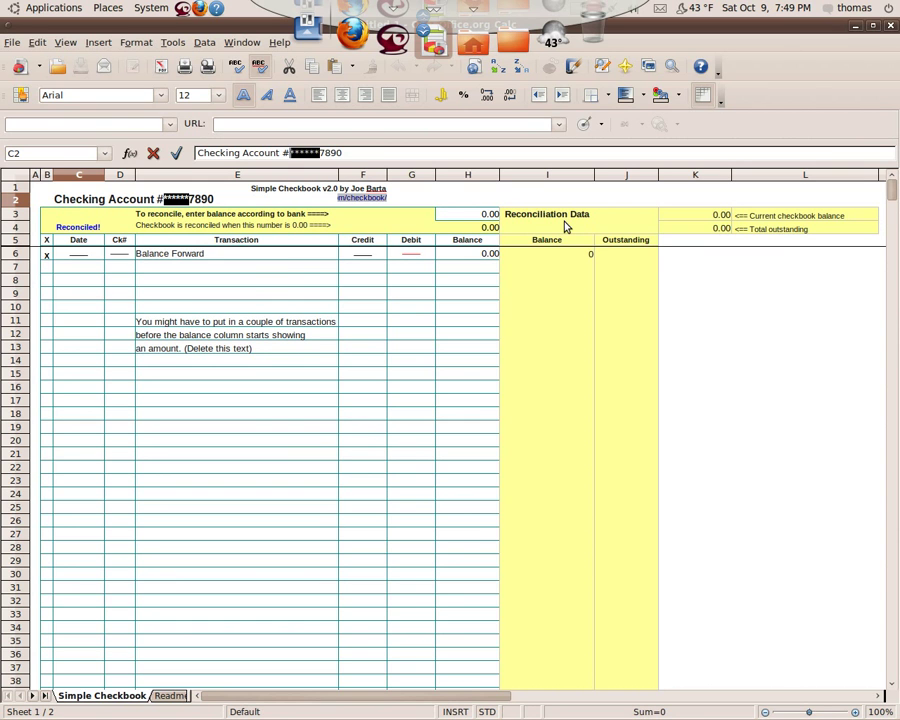
{"action": "key", "text": "BackSpace"}
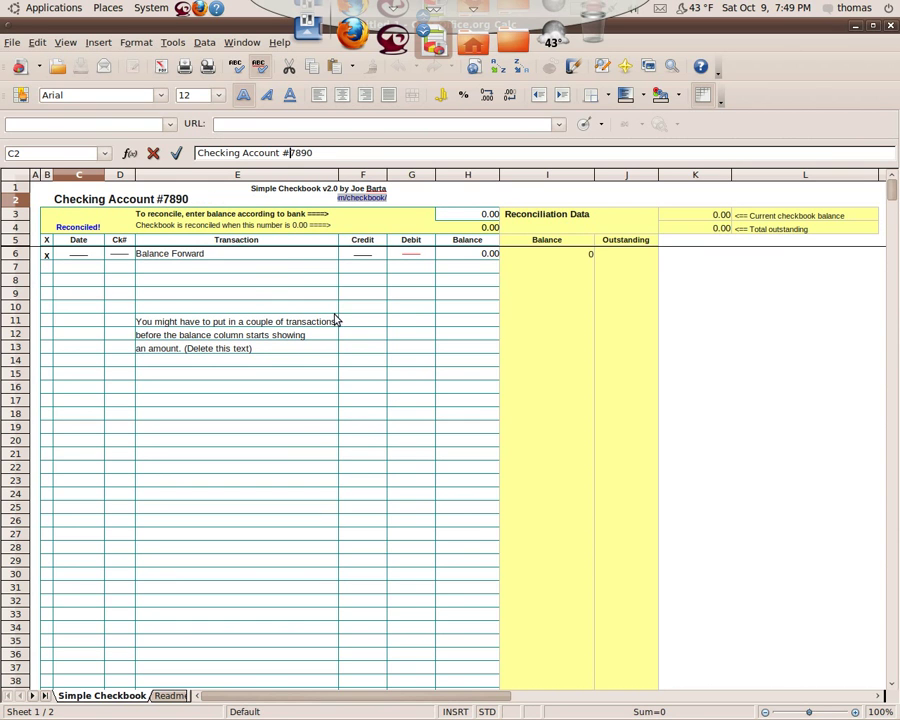
{"action": "left_click", "coordinate": [307, 295]}
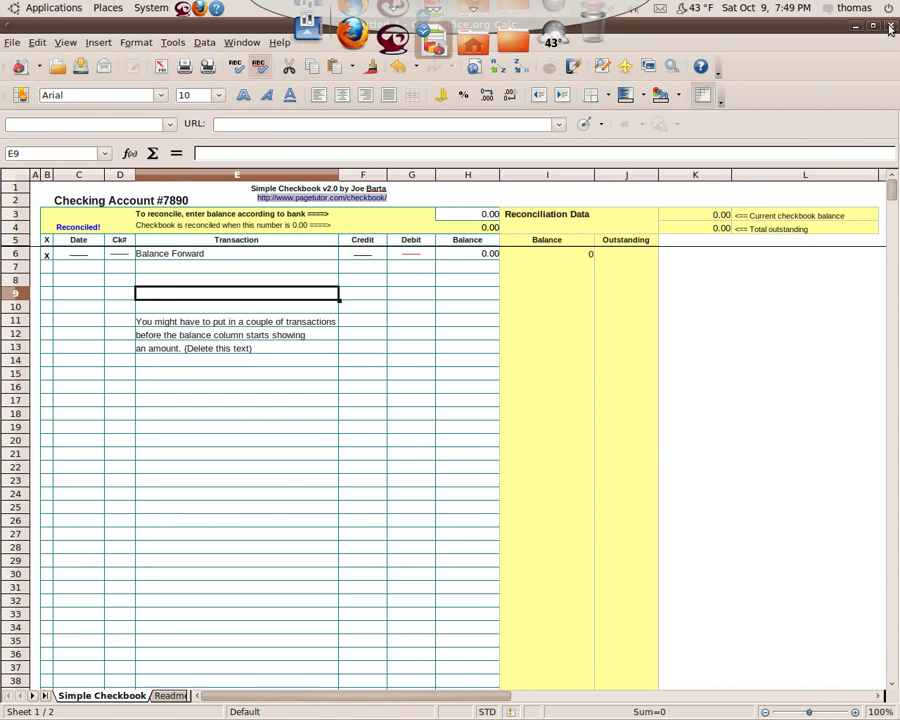
- Close the untitled checkbook without saving it and close the Downloads folder window
{"action": "left_click", "coordinate": [889, 25]}
{"action": "left_click", "coordinate": [448, 393]}
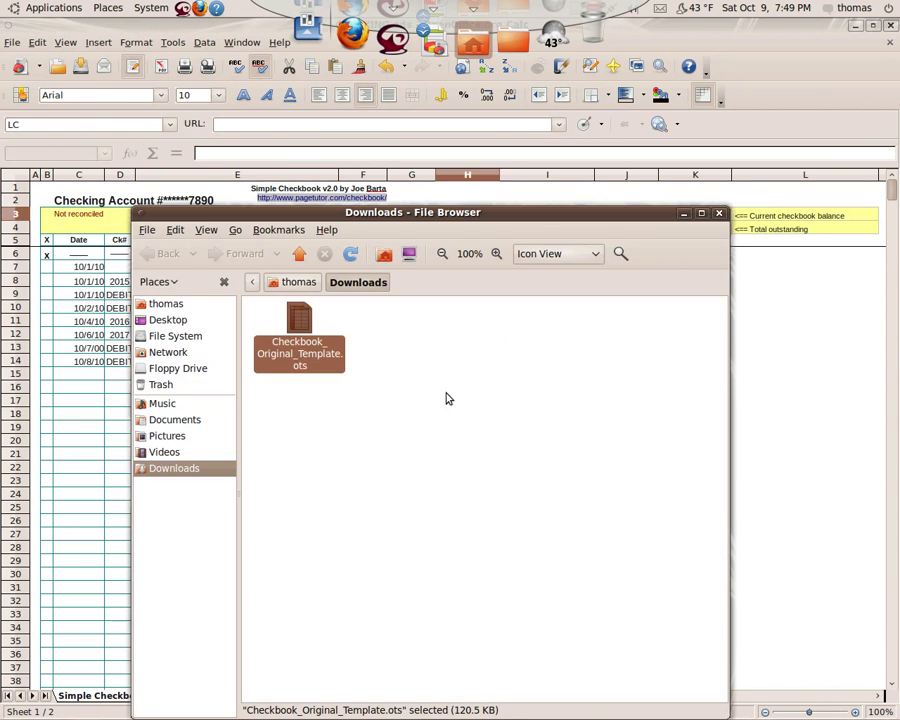
{"action": "left_click", "coordinate": [719, 214]}
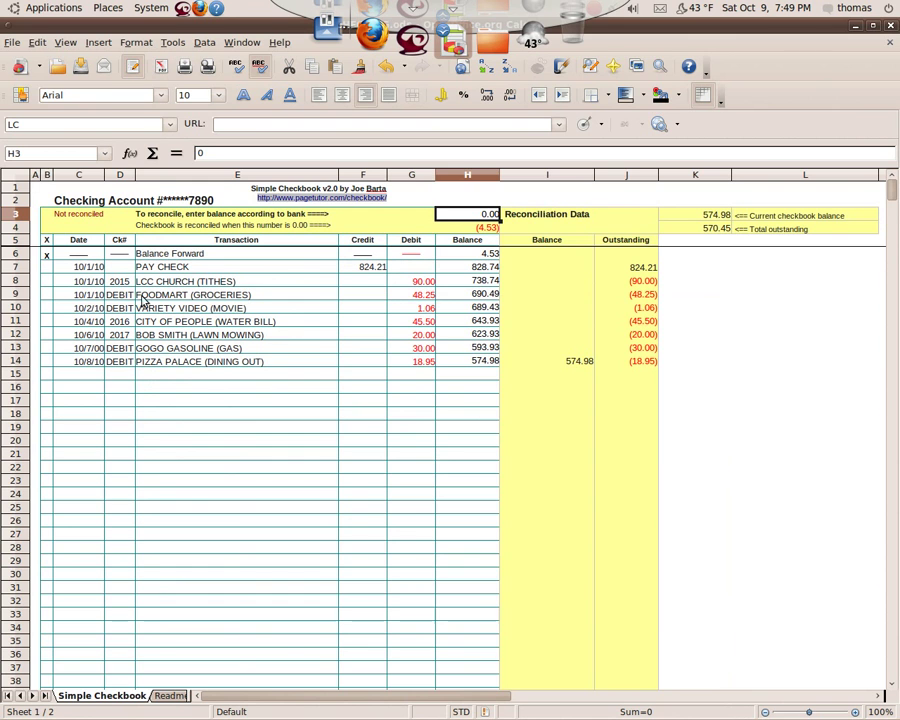
- Enter 703.93 as the balance according to the bank in cell H3
{"action": "left_click", "coordinate": [181, 271]}
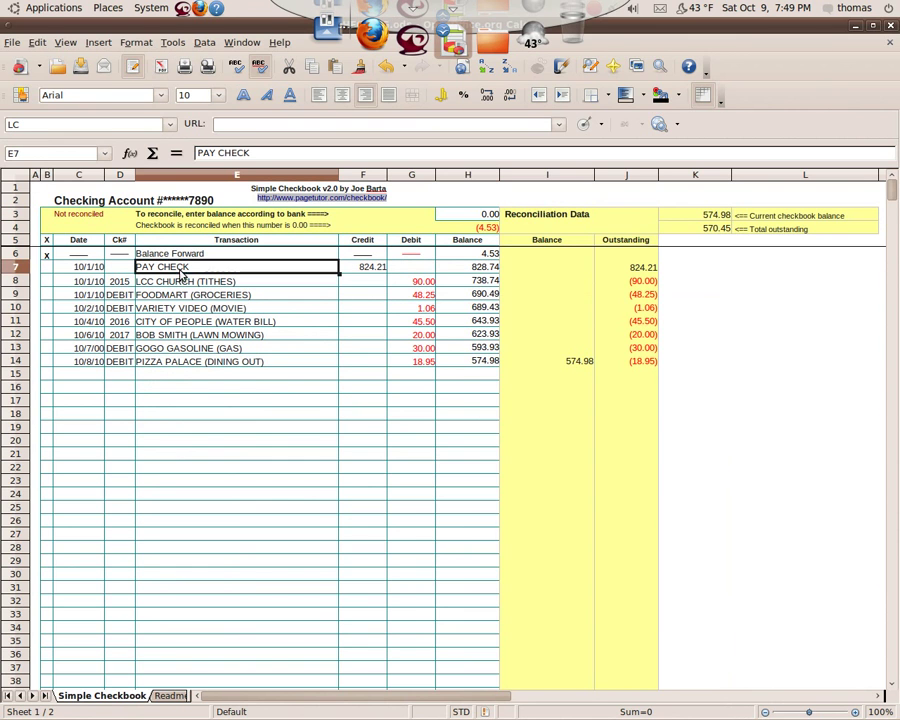
{"action": "left_click", "coordinate": [86, 285]}
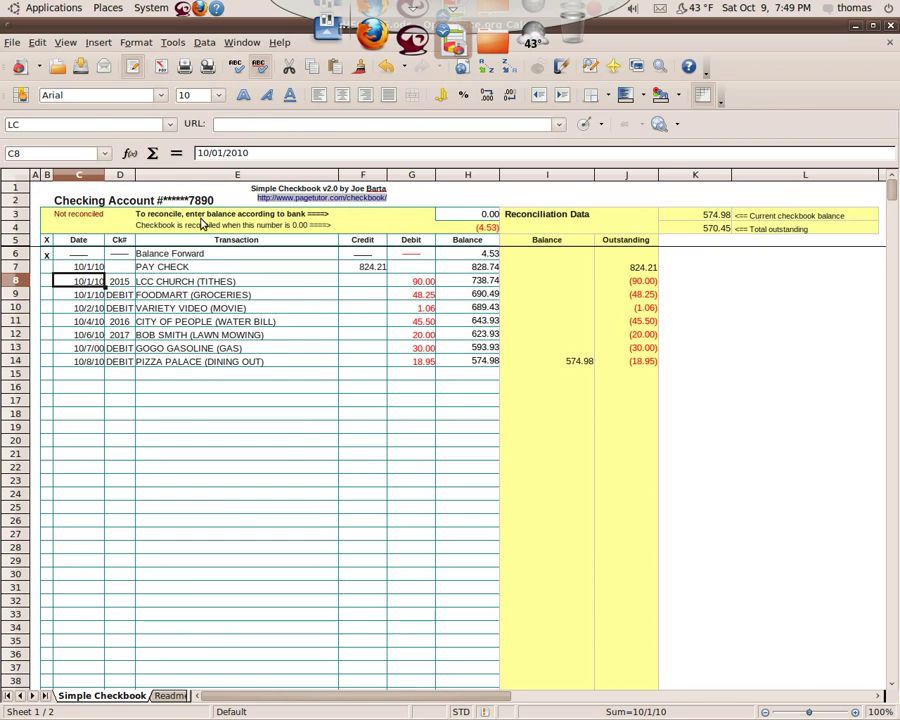
{"action": "left_click", "coordinate": [450, 215]}
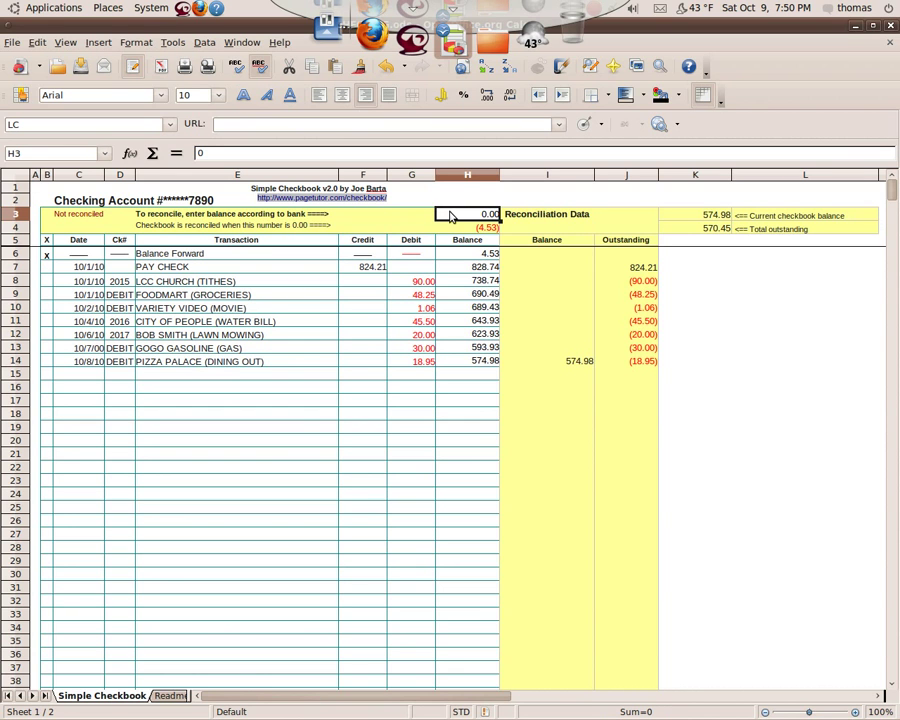
{"action": "type", "text": "703.93"}
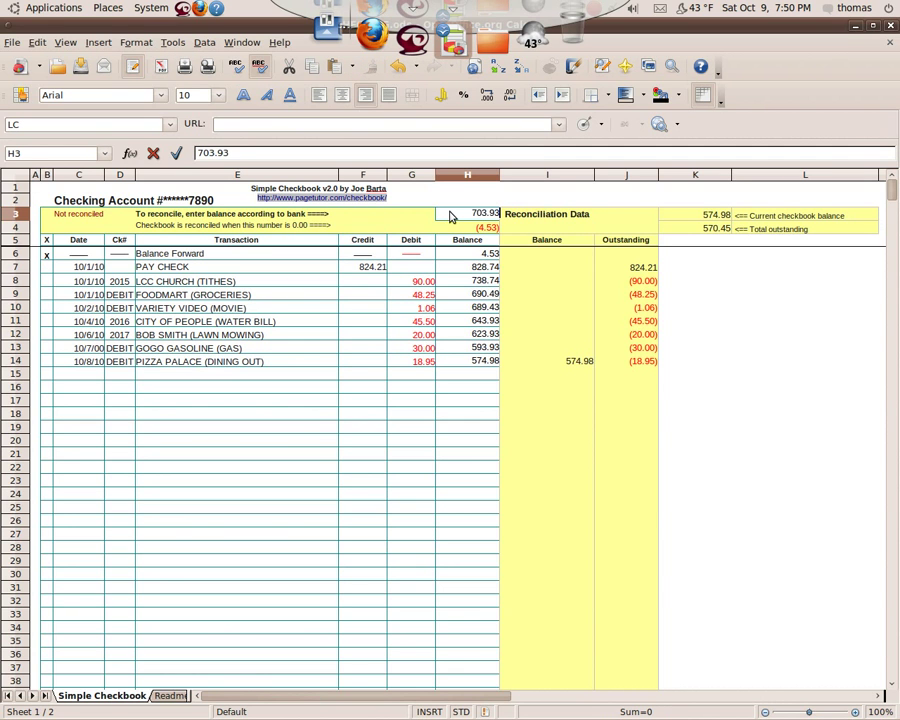
{"action": "key", "text": "Return"}
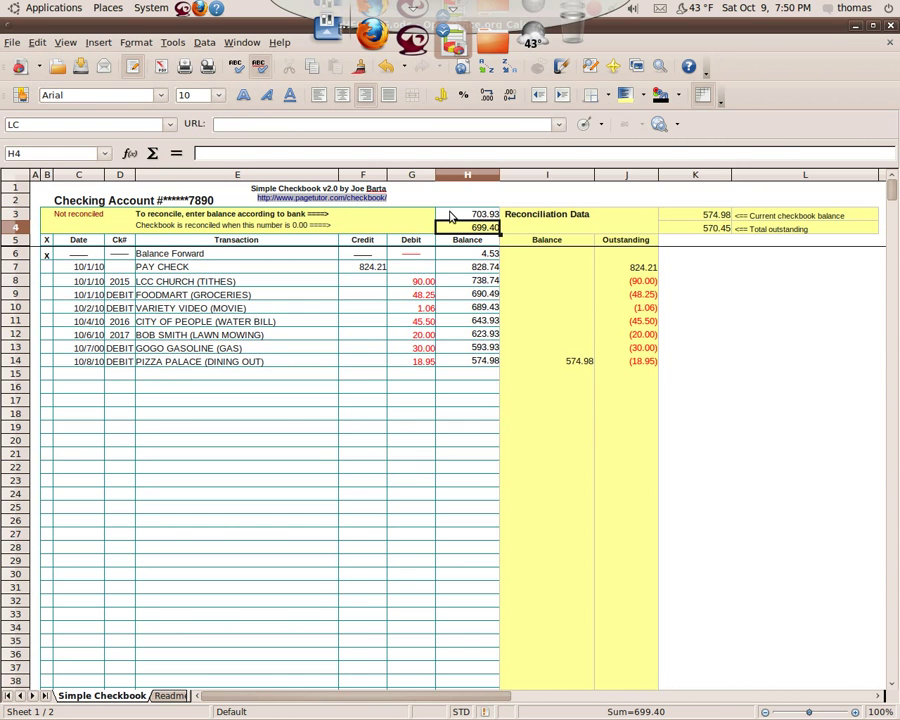
- Mark the PAY CHECK transaction in row 7 as cleared with an x in column B
{"action": "left_click", "coordinate": [47, 268]}
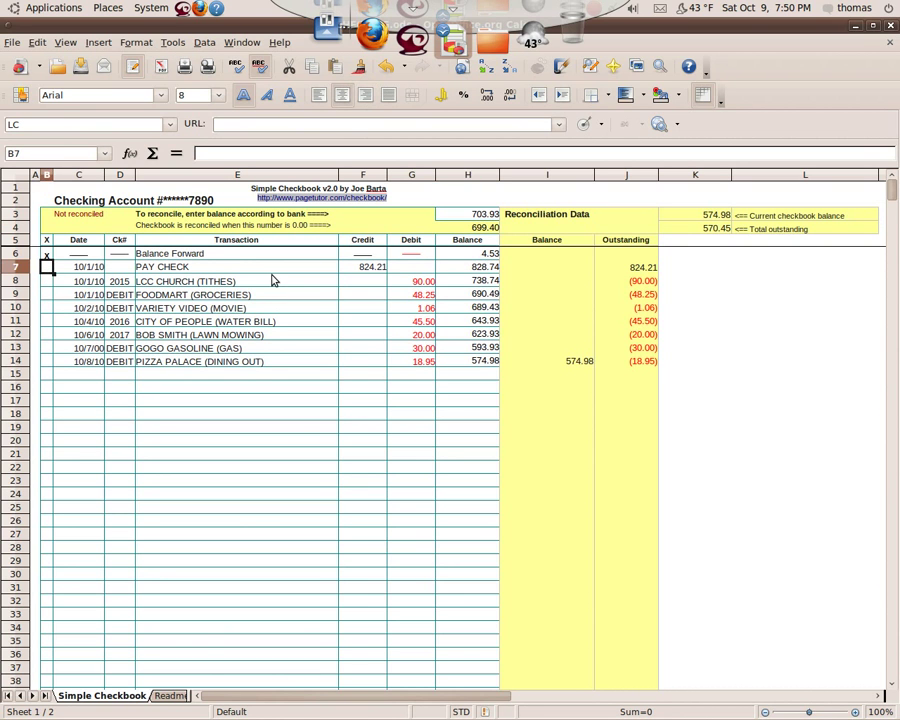
{"action": "left_click", "coordinate": [185, 286]}
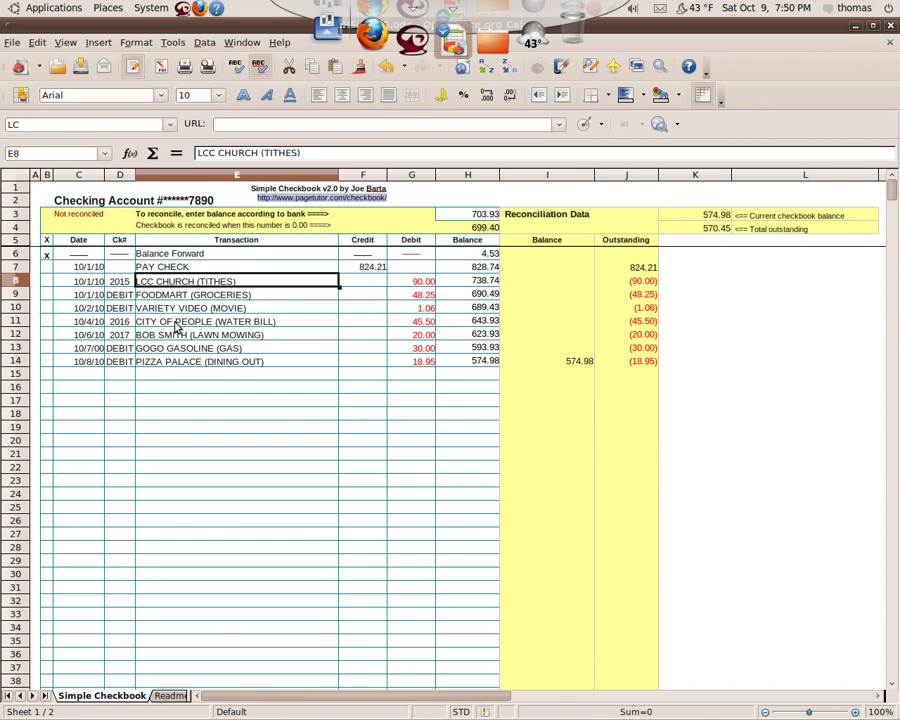
{"action": "left_click", "coordinate": [173, 336]}
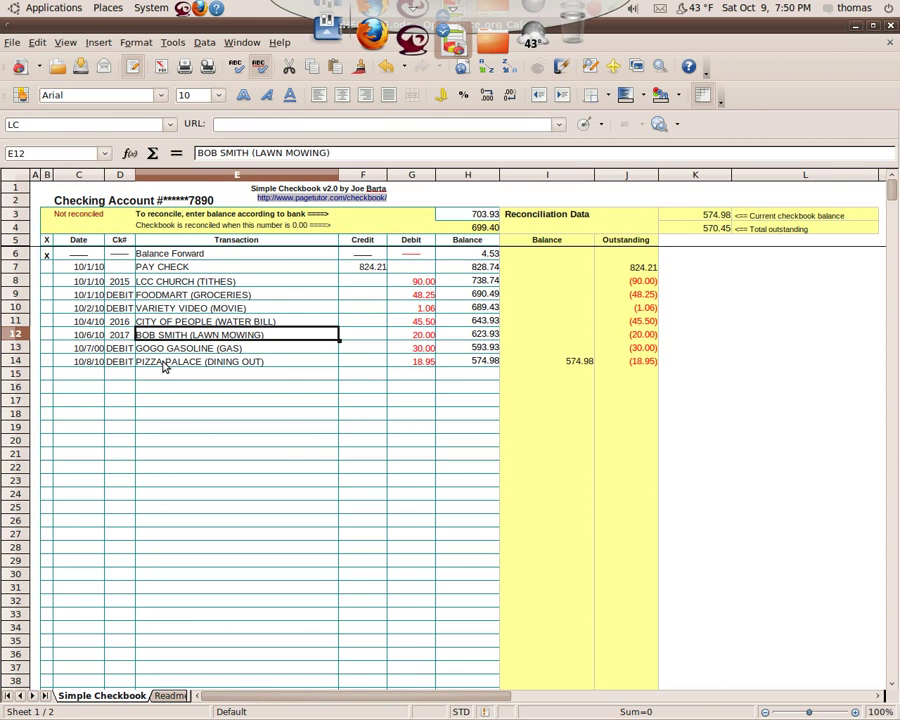
{"action": "left_click", "coordinate": [165, 364]}
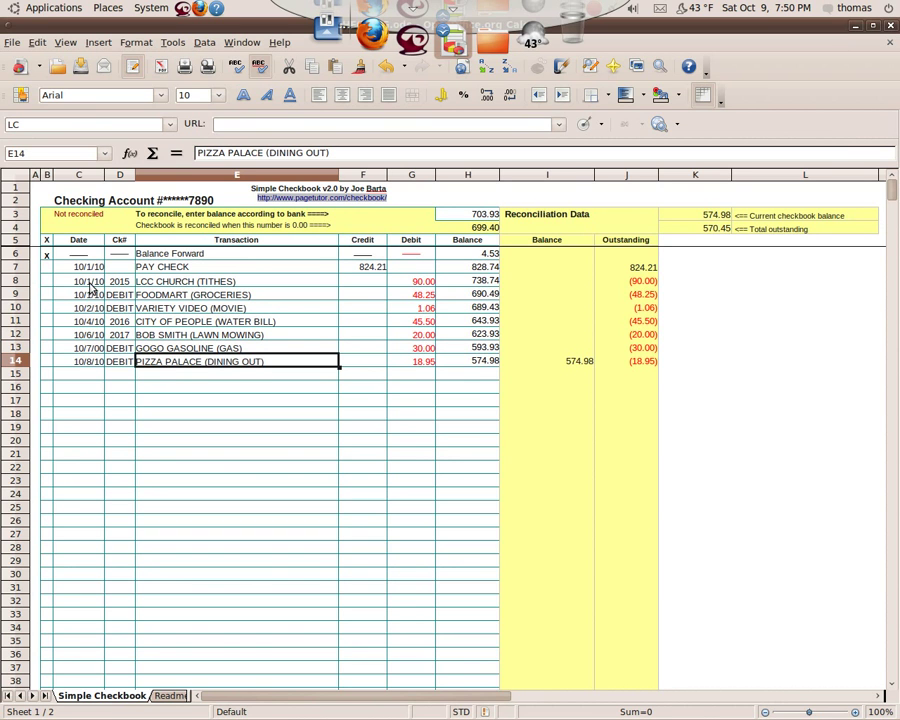
{"action": "left_click", "coordinate": [47, 266]}
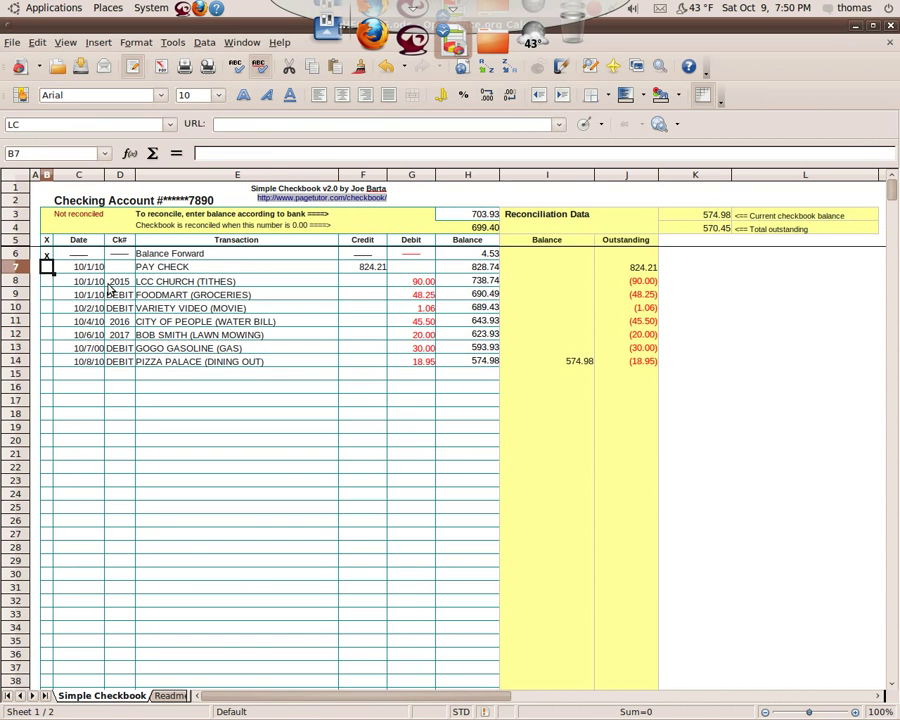
{"action": "type", "text": "x"}
{"action": "key", "text": "Return"}
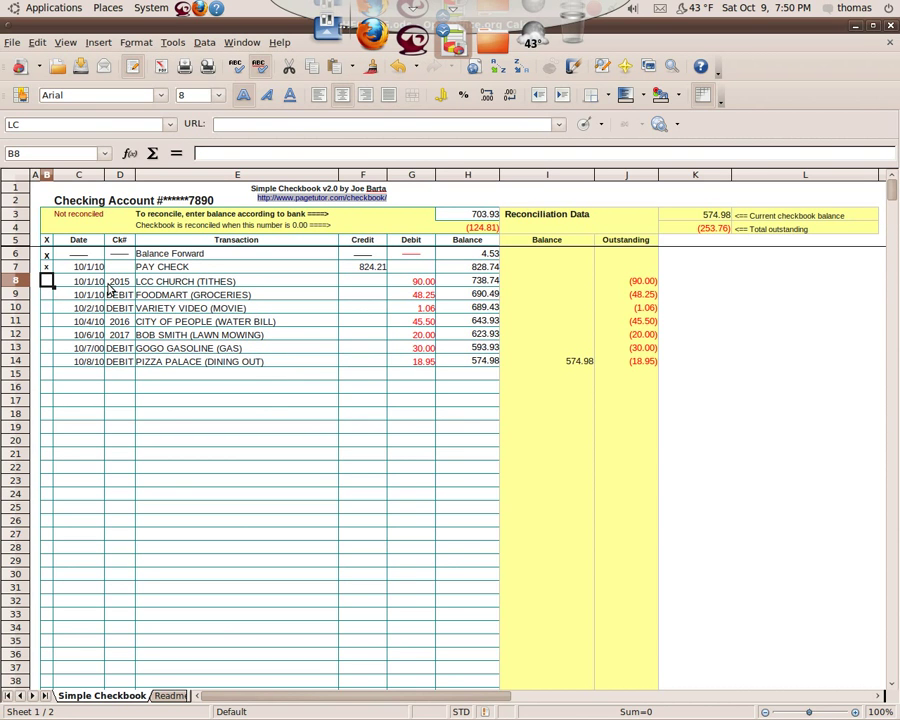
{"action": "type", "text": "X"}
{"action": "key", "text": "Return"}
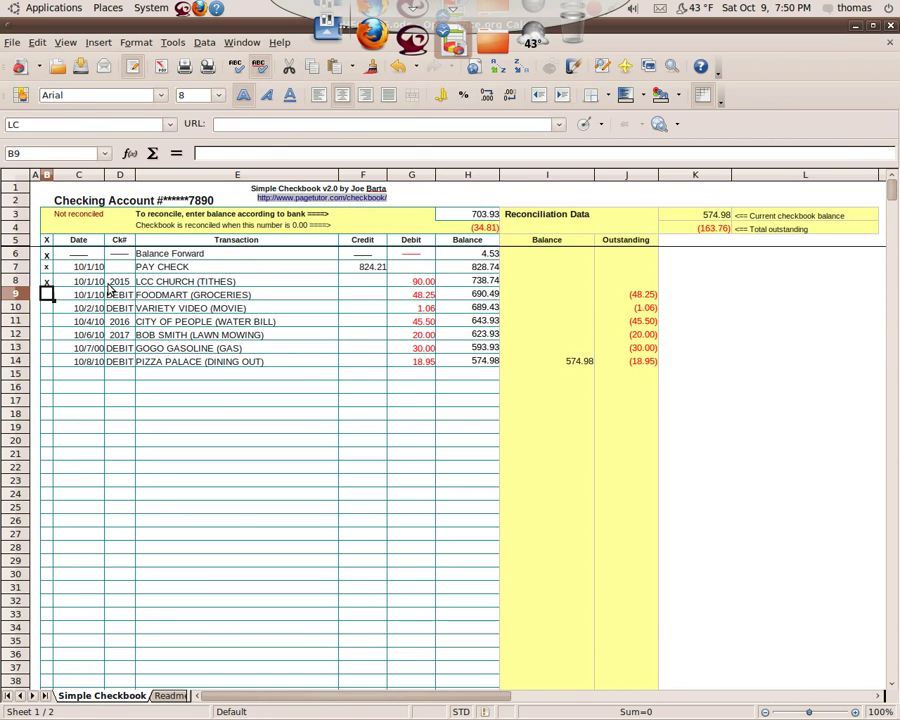
{"action": "key", "text": "Up"}
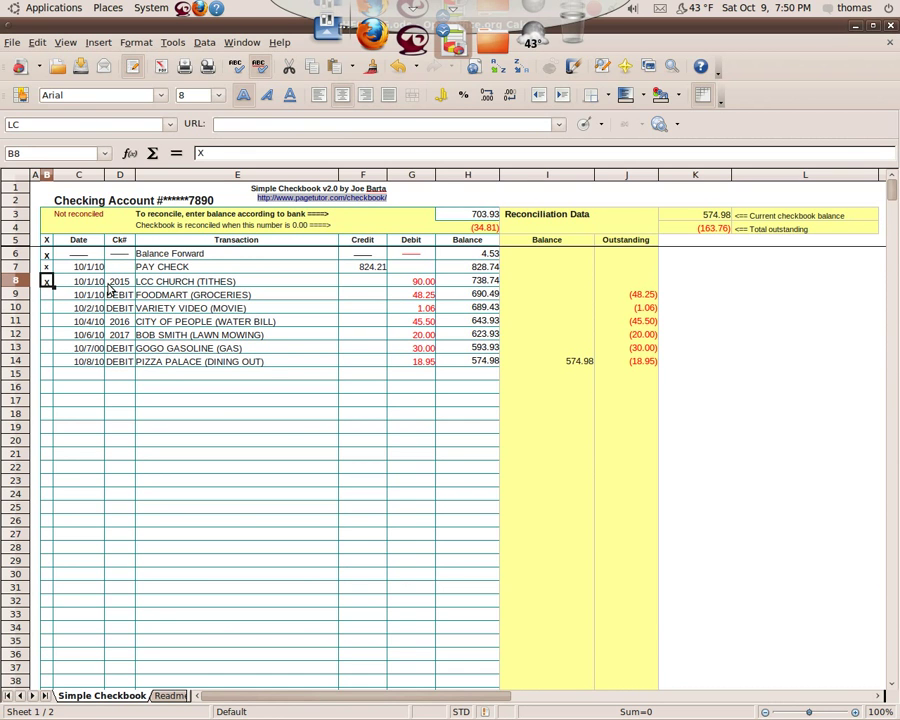
{"action": "key", "text": "BackSpace"}
{"action": "key", "text": "Return"}
- Mark the groceries, movie, water bill and gas transactions in rows 9, 10, 11 and 13 as cleared with an x
{"action": "key", "text": "Down"}
{"action": "type", "text": "x"}
{"action": "key", "text": "Return"}
{"action": "type", "text": "x"}
{"action": "key", "text": "Return"}
{"action": "type", "text": "x"}
{"action": "key", "text": "Return"}
{"action": "key", "text": "Down"}
{"action": "type", "text": "x"}
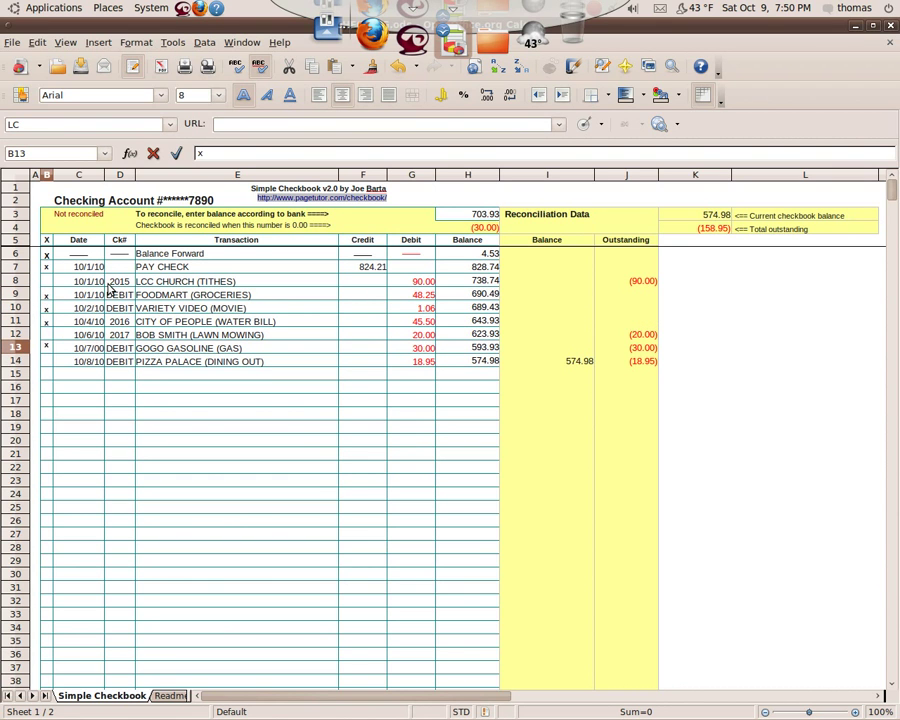
{"action": "key", "text": "Return"}
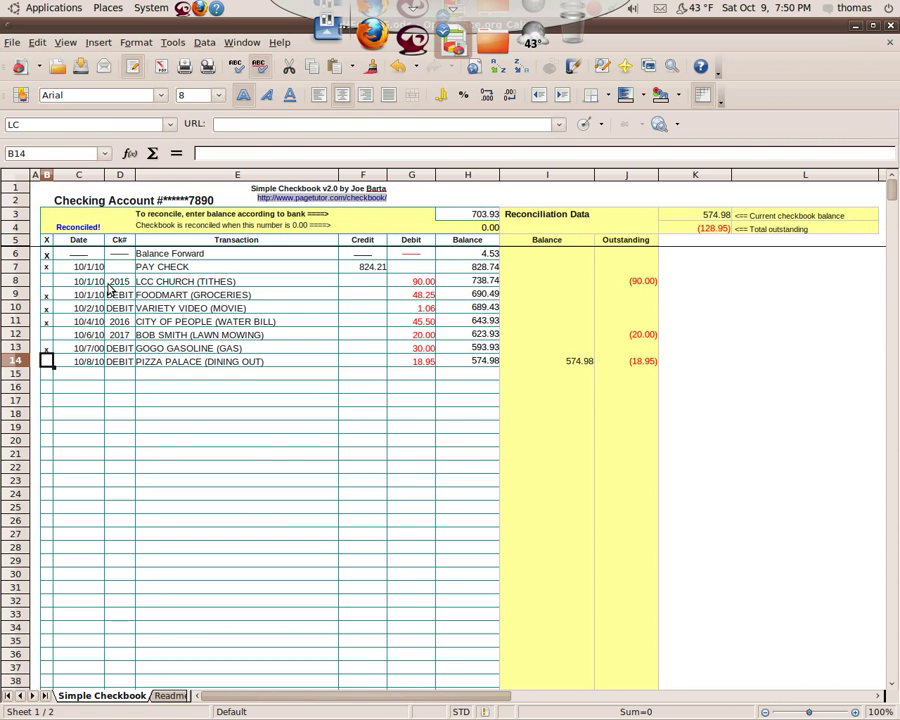
{"action": "left_click", "coordinate": [468, 227]}
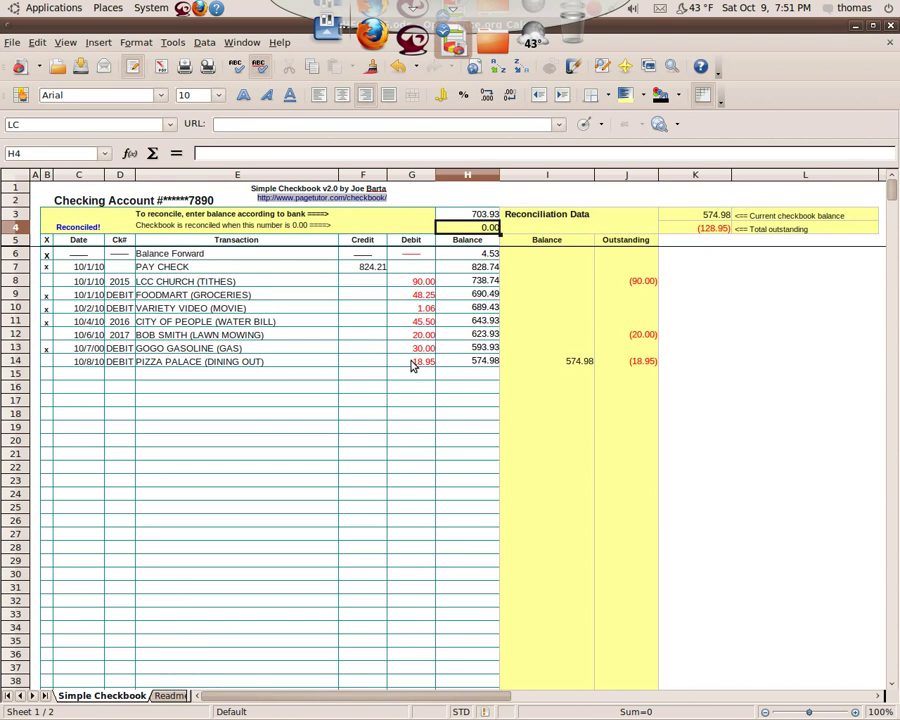
{"action": "left_click", "coordinate": [47, 348]}
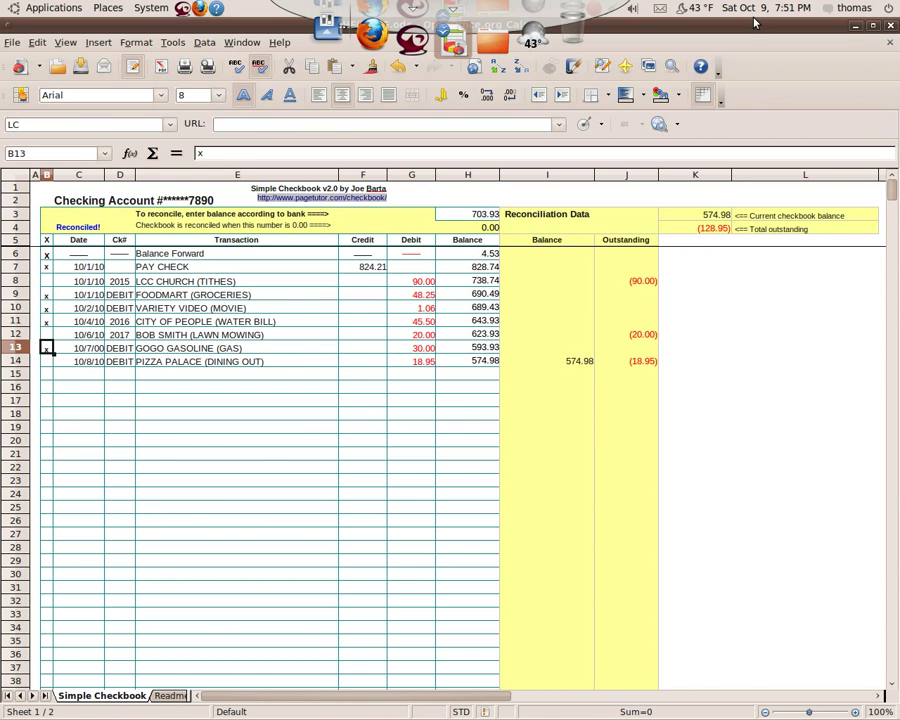
- Start a new checkbook entry in row 15 with the date 10/9 and check number 2018
{"action": "left_click", "coordinate": [96, 373]}
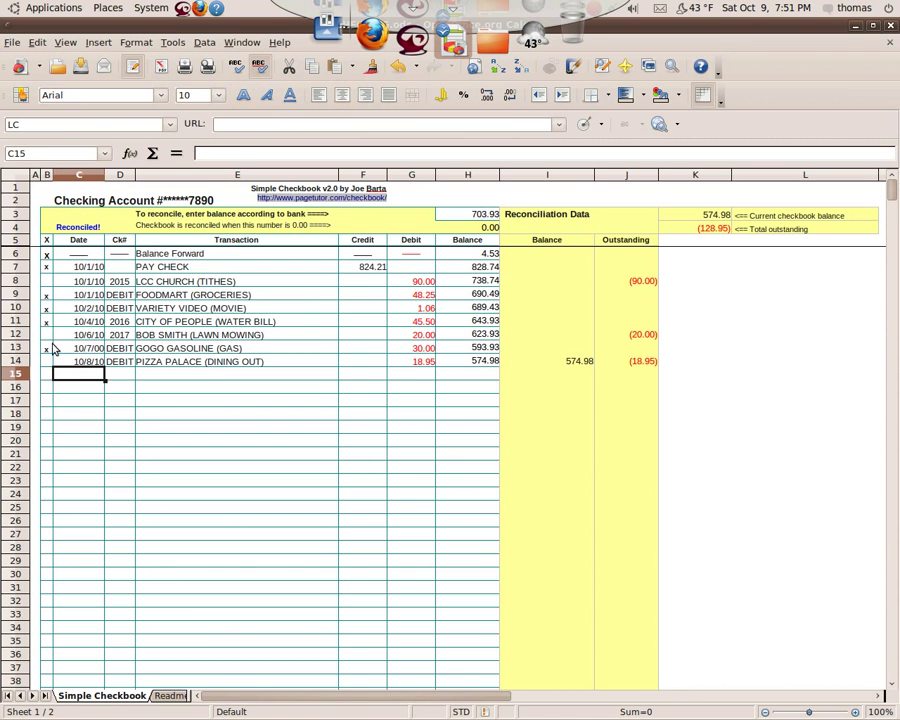
{"action": "type", "text": "10/9"}
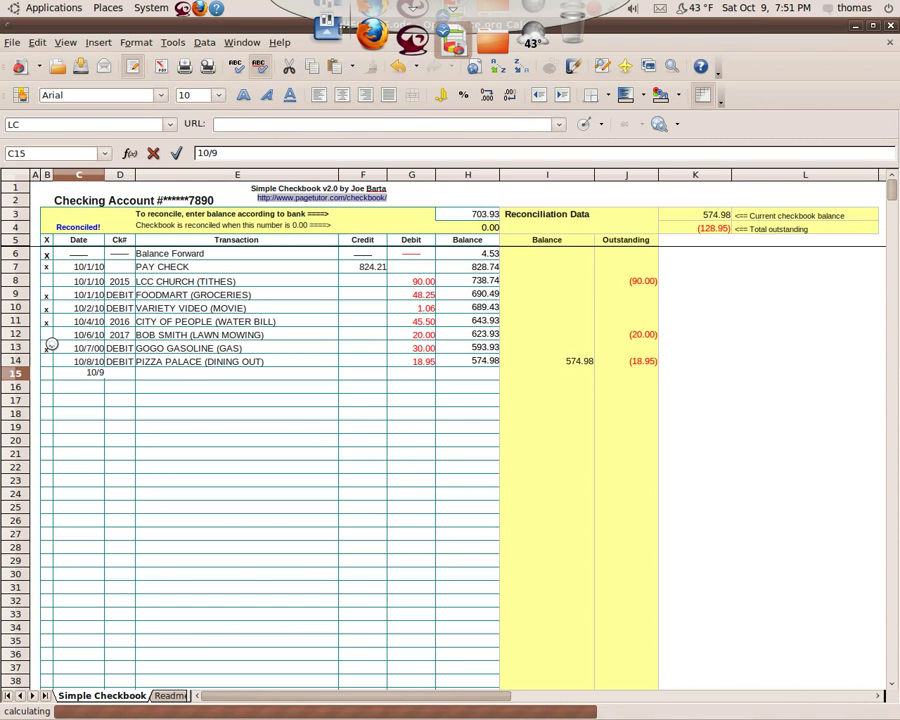
{"action": "key", "text": "Tab"}
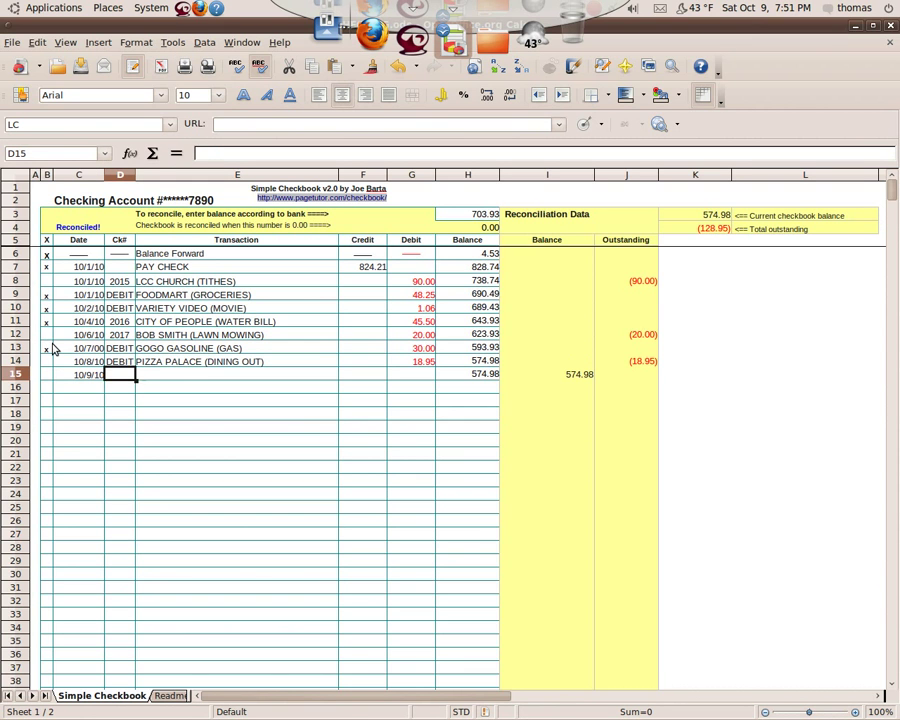
{"action": "type", "text": "20"}
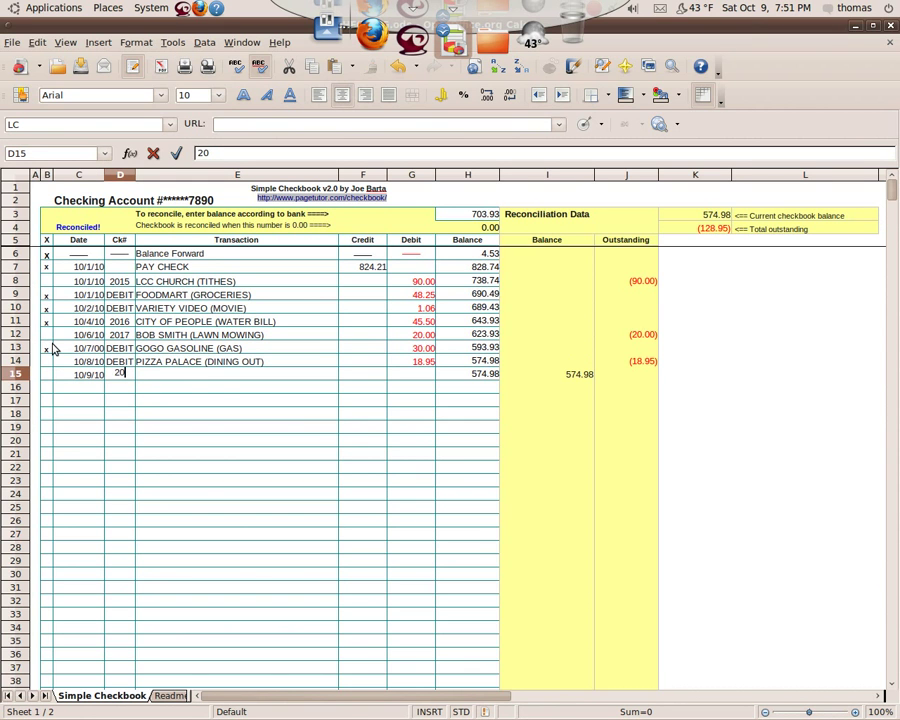
{"action": "type", "text": "18"}
{"action": "key", "text": "Tab"}
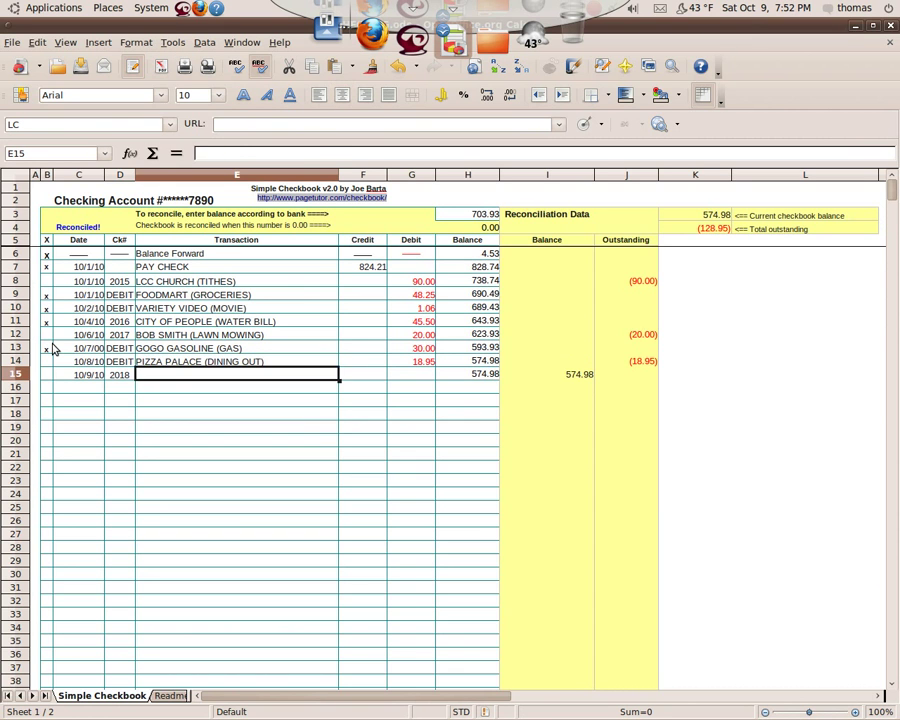
- Fill in the row 15 transaction with the same lawn mowing payee as row 12 and enter a debit of 25
{"action": "type", "text": "b="}
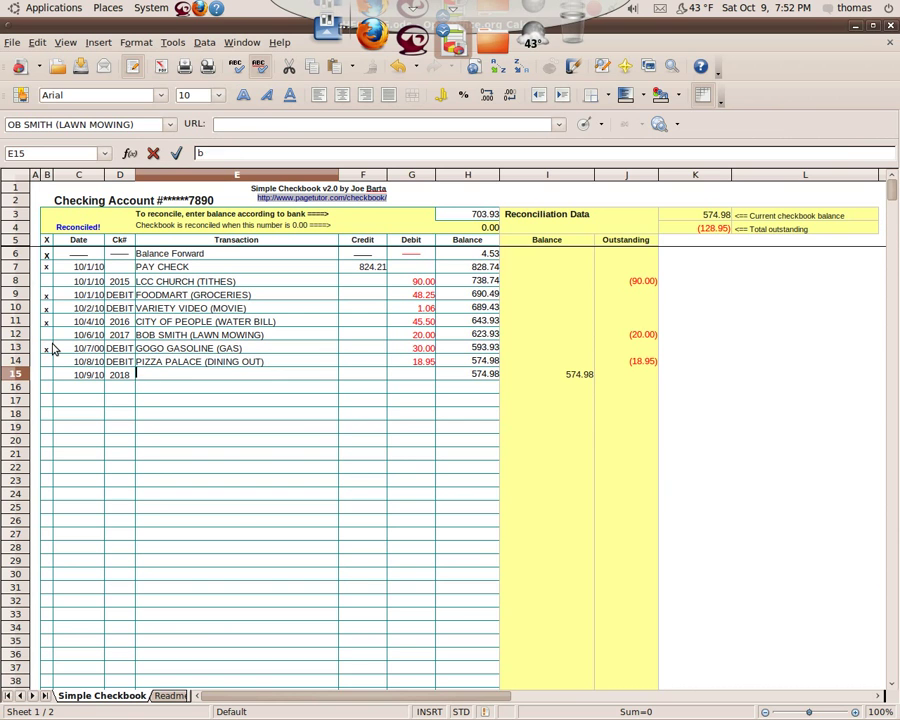
{"action": "key", "text": "BackSpace"}
{"action": "type", "text": "b"}
{"action": "key", "text": "Tab"}
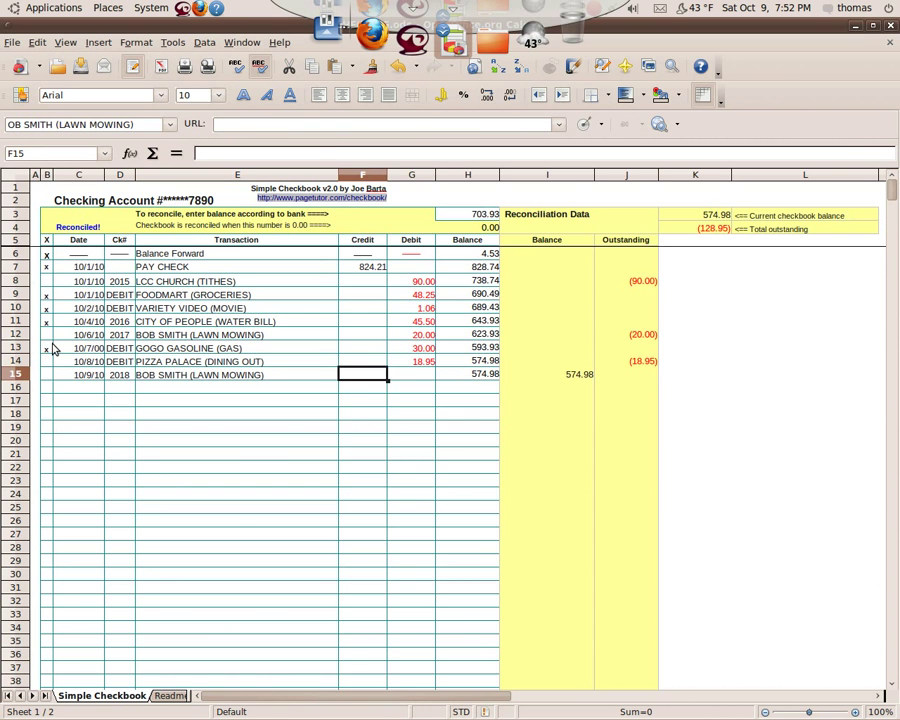
{"action": "key", "text": "Tab"}
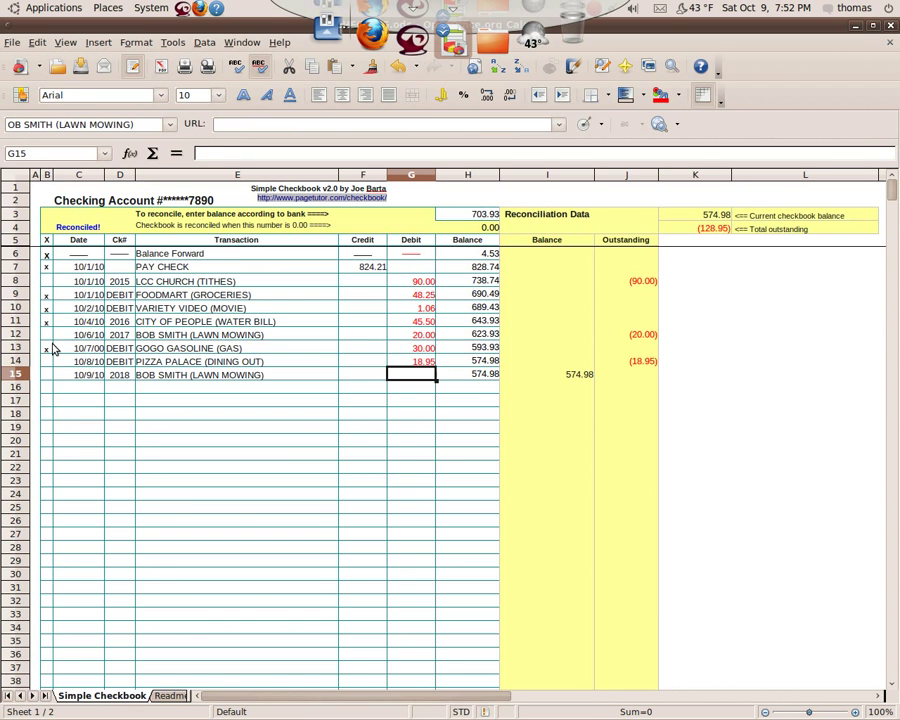
{"action": "type", "text": "25"}
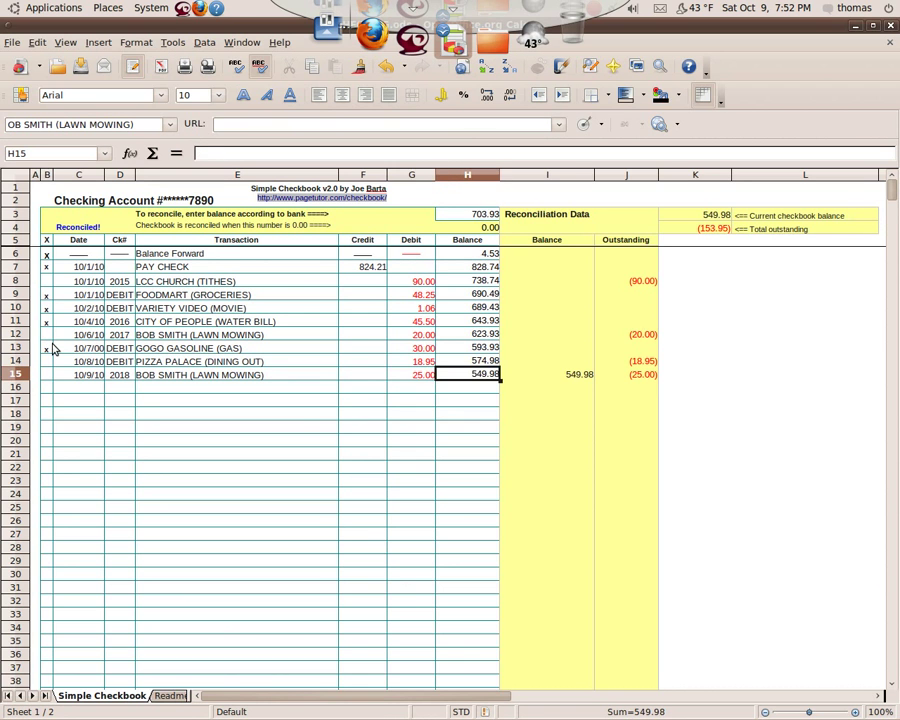
- Enter a credit of 20 for the lawn mowing check 2017 in row 12 to offset its debit
{"action": "key", "text": "Left"}
{"action": "key", "text": "Up"}
{"action": "key", "text": "Up"}
{"action": "key", "text": "Up"}
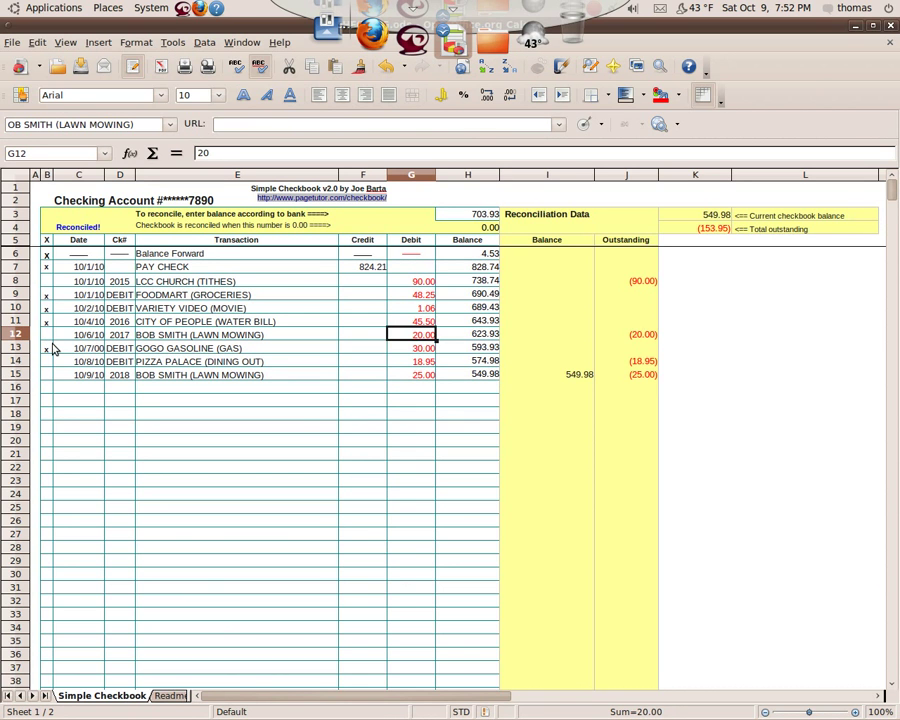
{"action": "key", "text": "Left"}
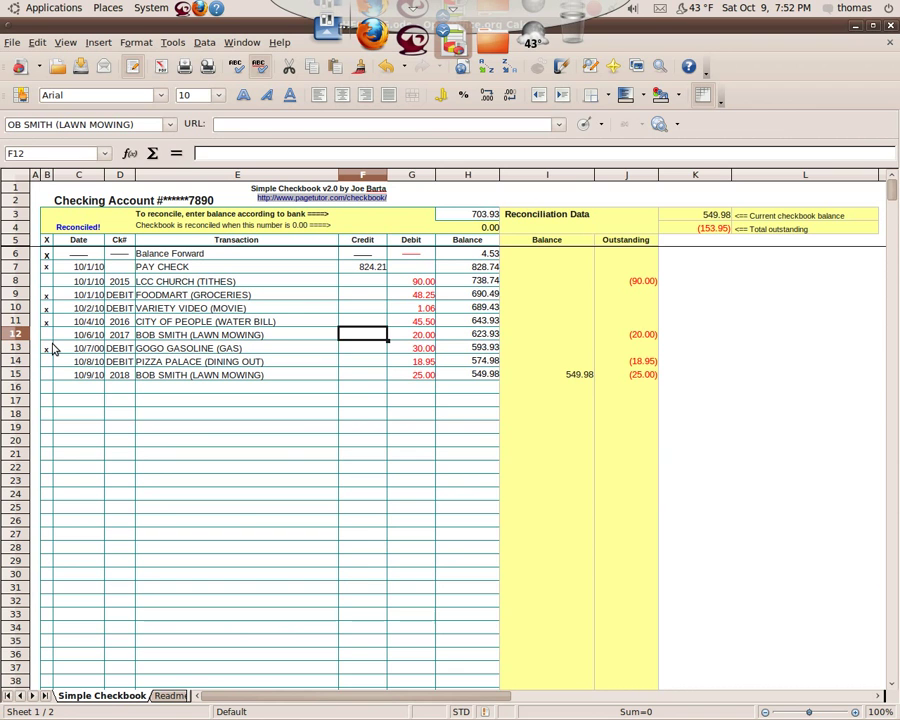
{"action": "type", "text": "20"}
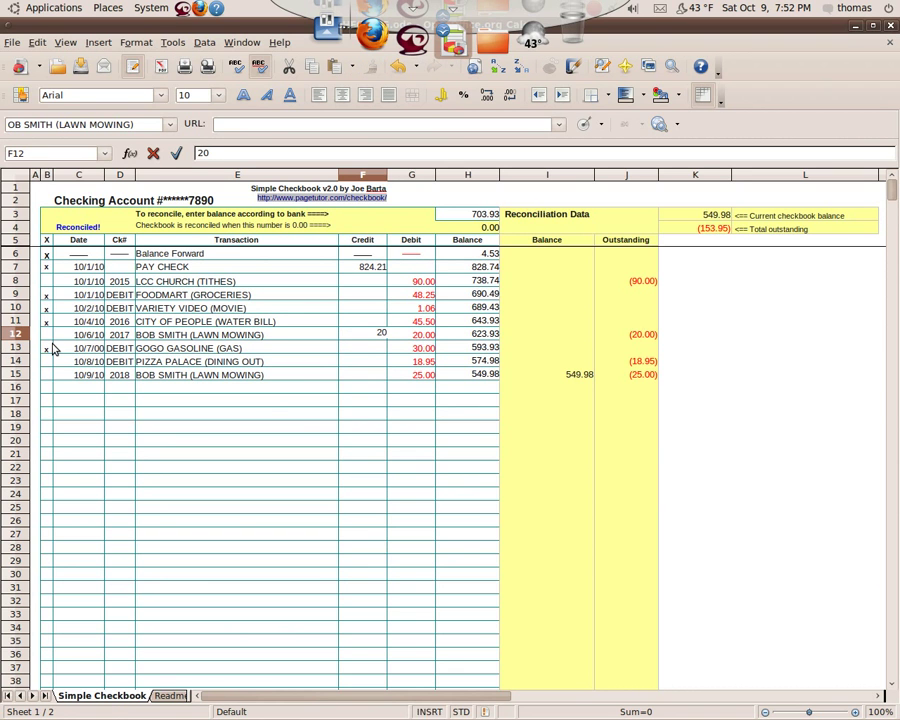
{"action": "key", "text": "Left"}
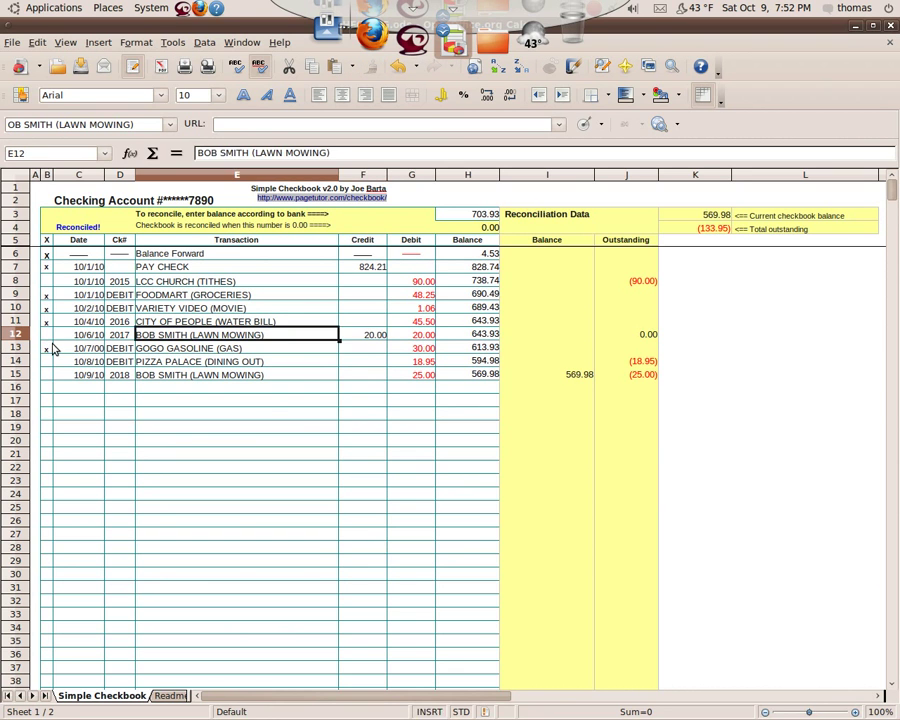
- Append "* VOID *" to the row 12 transaction description and mark that check as cleared with an x in column B
{"action": "key", "text": "F2"}
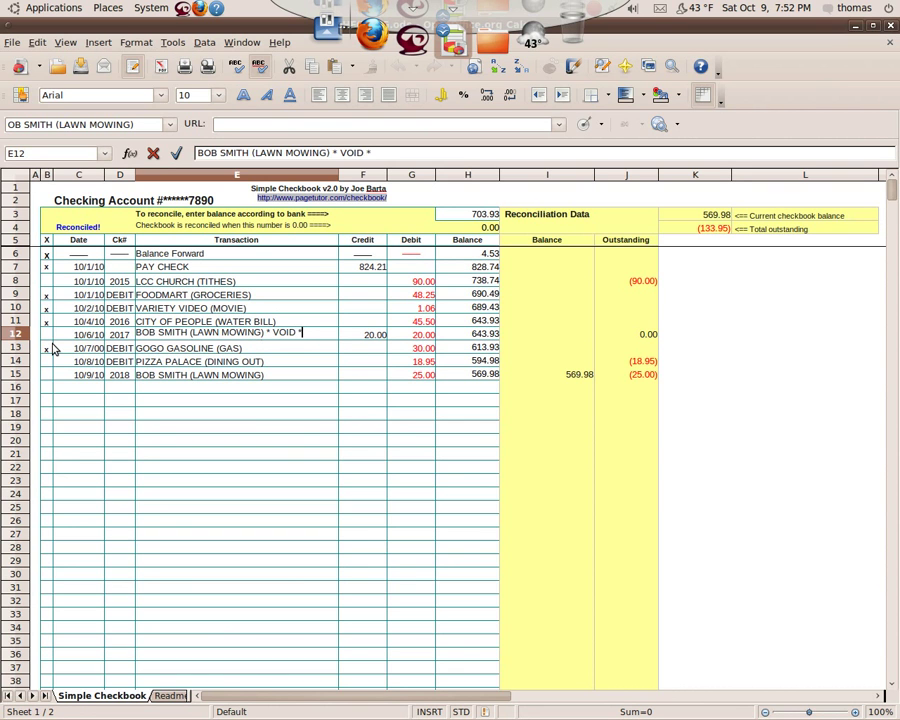
{"action": "key", "text": "Return"}
{"action": "key", "text": "Up"}
{"action": "key", "text": "Left"}
{"action": "key", "text": "Left"}
{"action": "key", "text": "Left"}
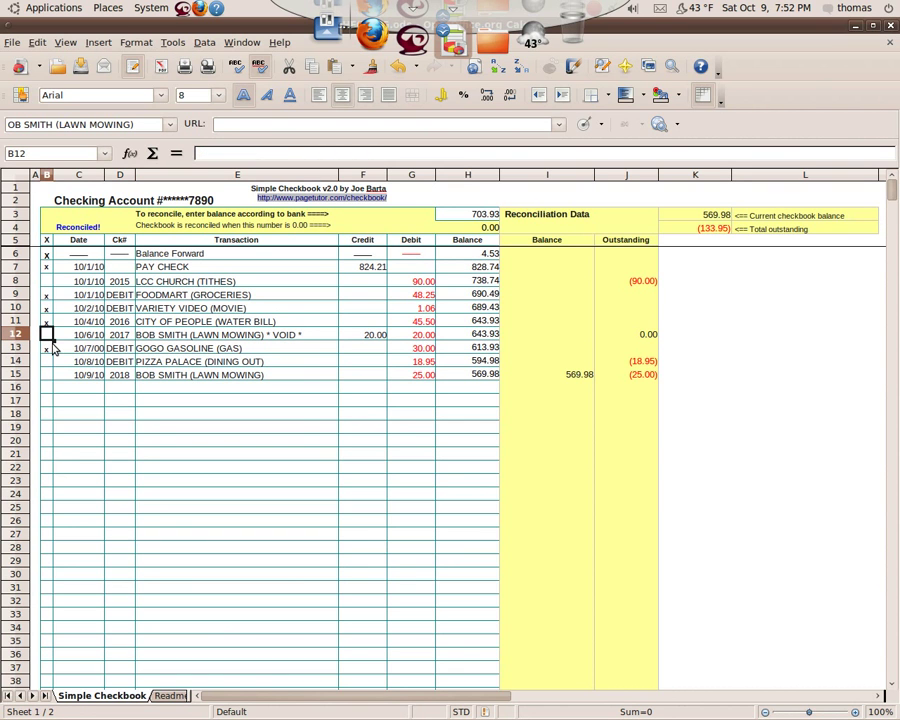
{"action": "type", "text": "x"}
{"action": "key", "text": "Return"}
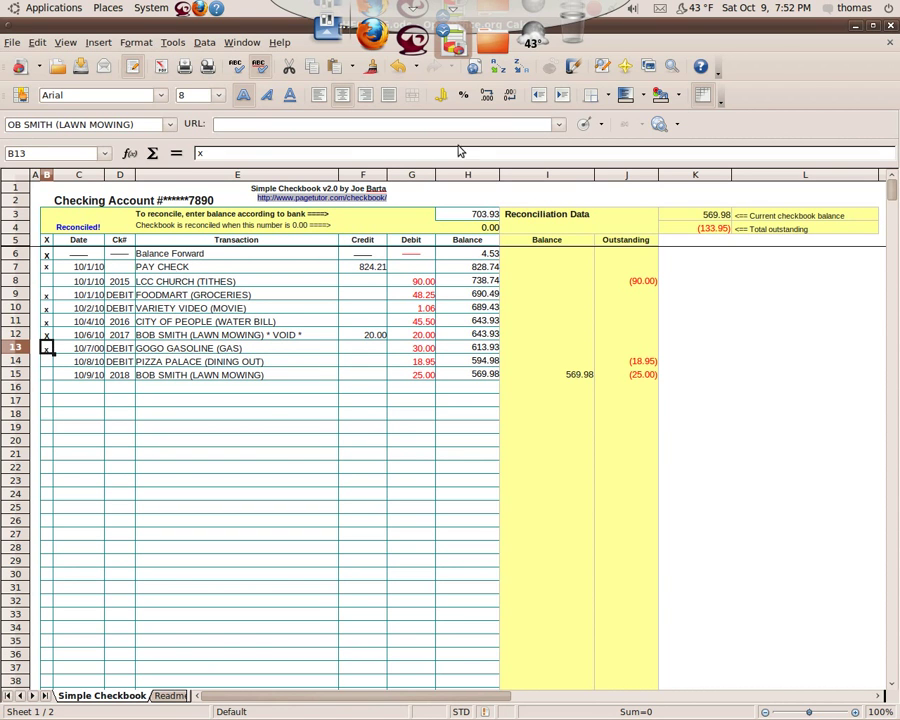
- Compare the running balances in rows 11 and 12 before and after the voided check
{"action": "left_click", "coordinate": [490, 321]}
{"action": "left_click", "coordinate": [478, 339]}
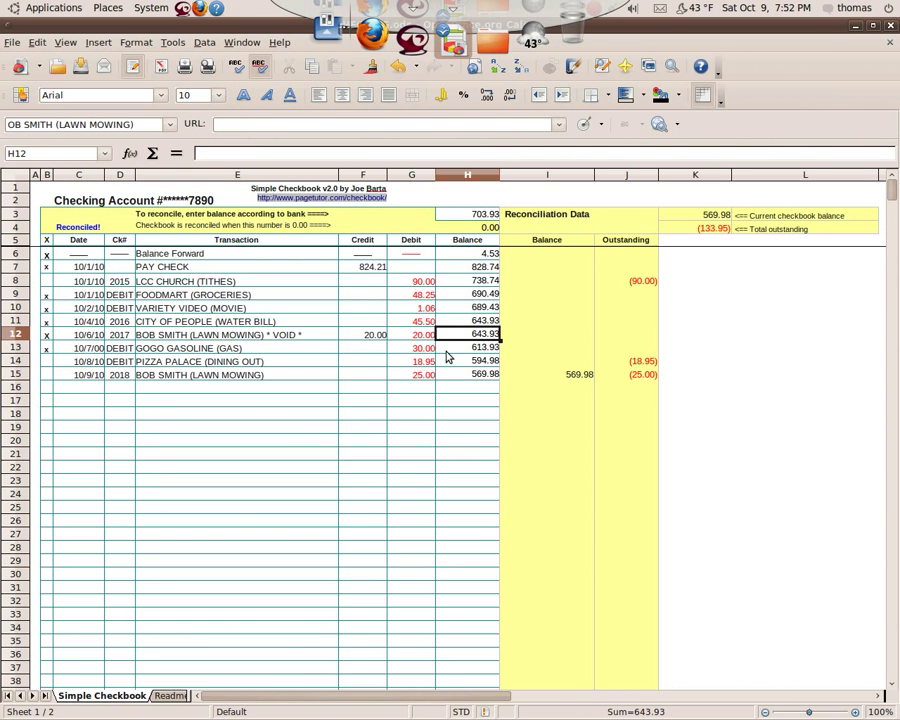
{"action": "left_click", "coordinate": [337, 399]}
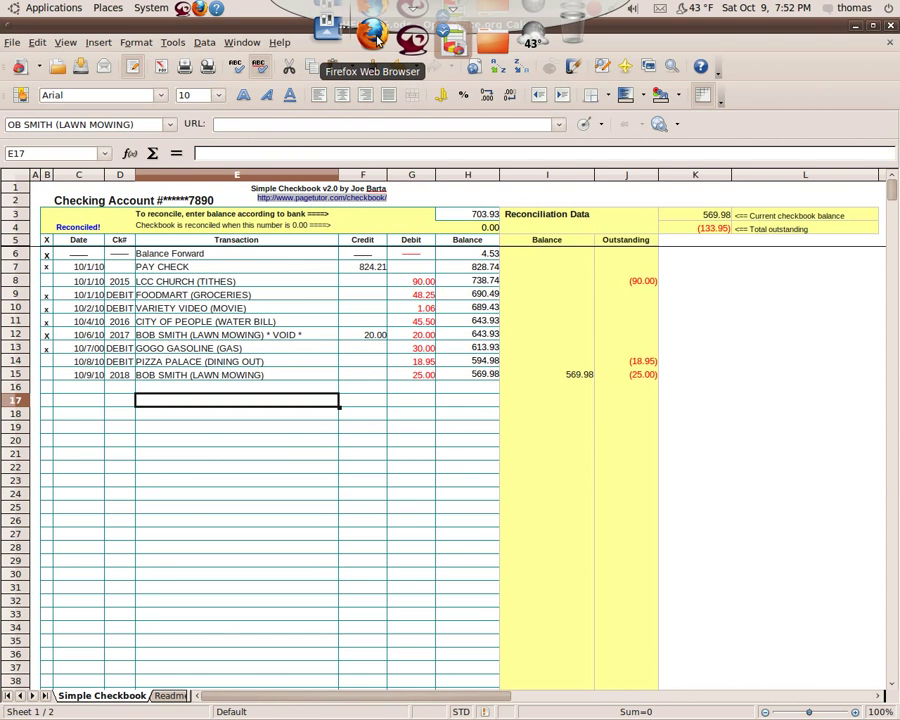
{"action": "left_click", "coordinate": [377, 199]}
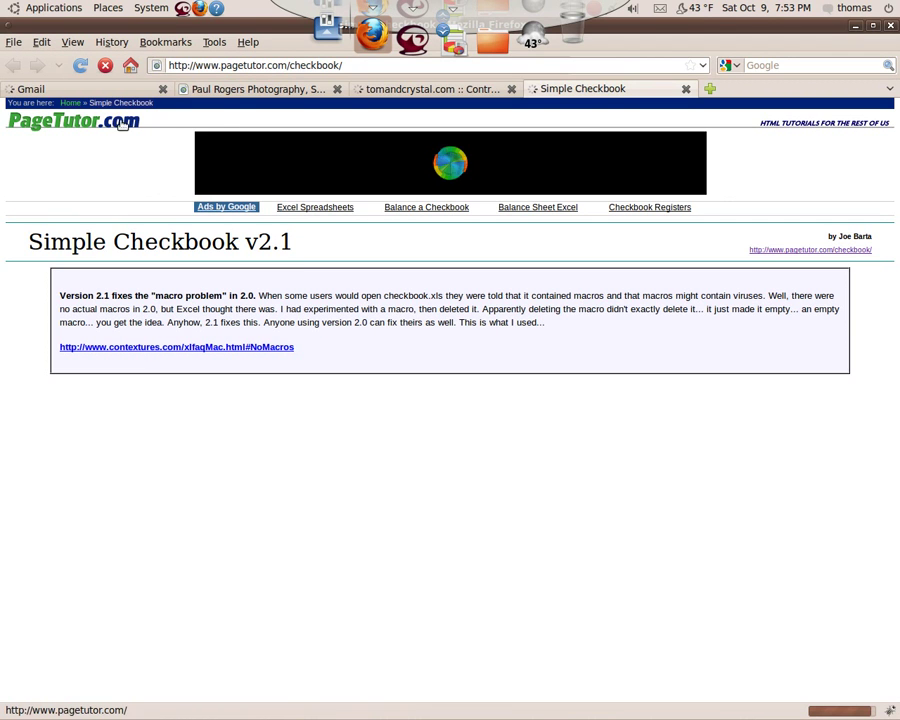
{"action": "left_click", "coordinate": [362, 66]}
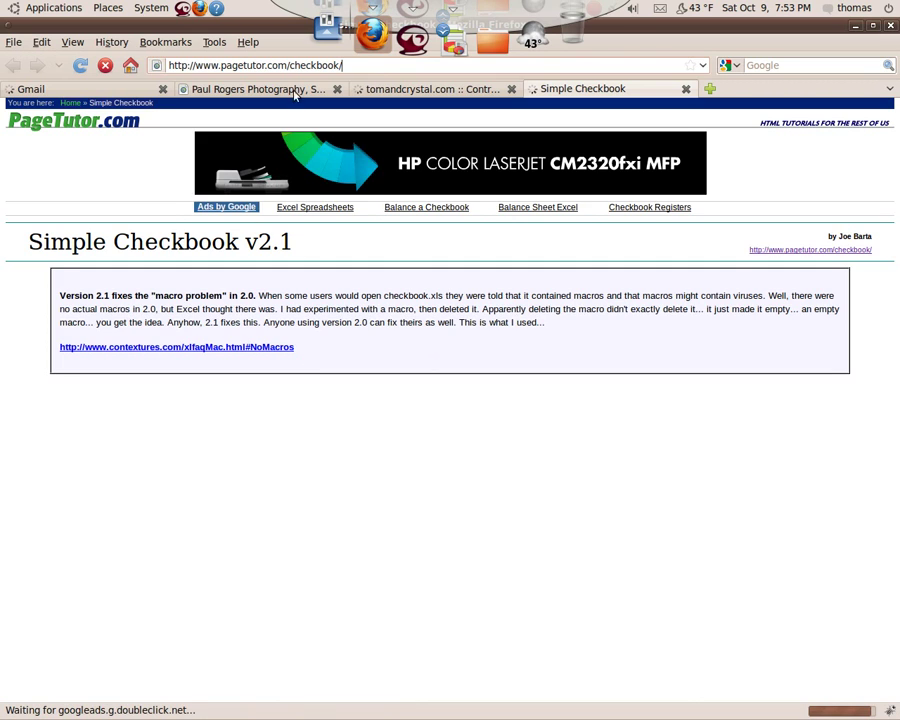
{"action": "scroll", "coordinate": [310, 500], "scroll_direction": "down", "scroll_amount": 3}
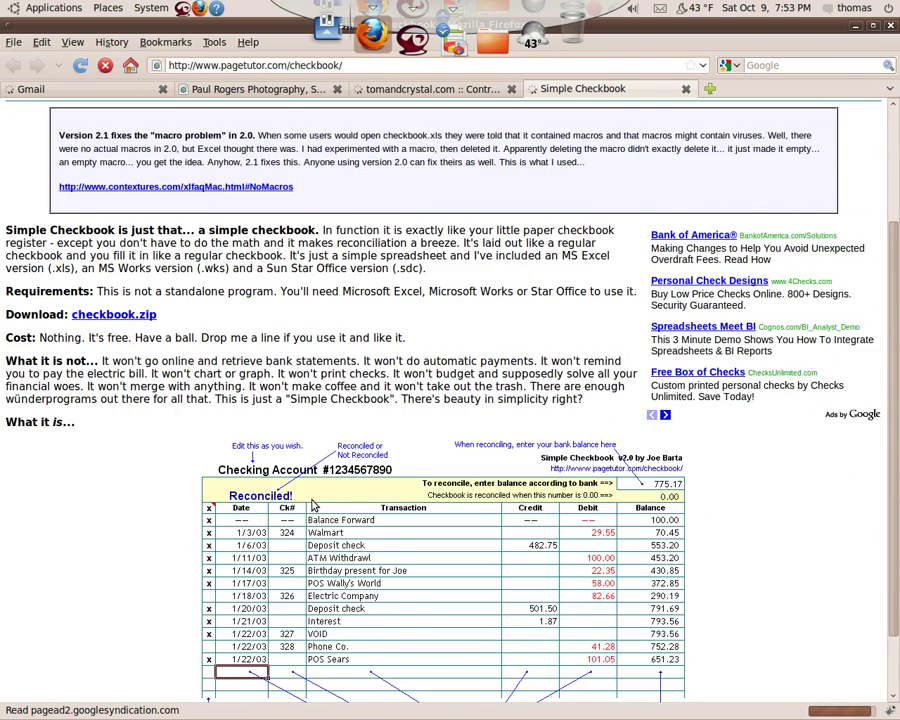
{"action": "scroll", "coordinate": [256, 372], "scroll_direction": "down", "scroll_amount": 2}
{"action": "scroll", "coordinate": [150, 250], "scroll_direction": "down", "scroll_amount": 4}
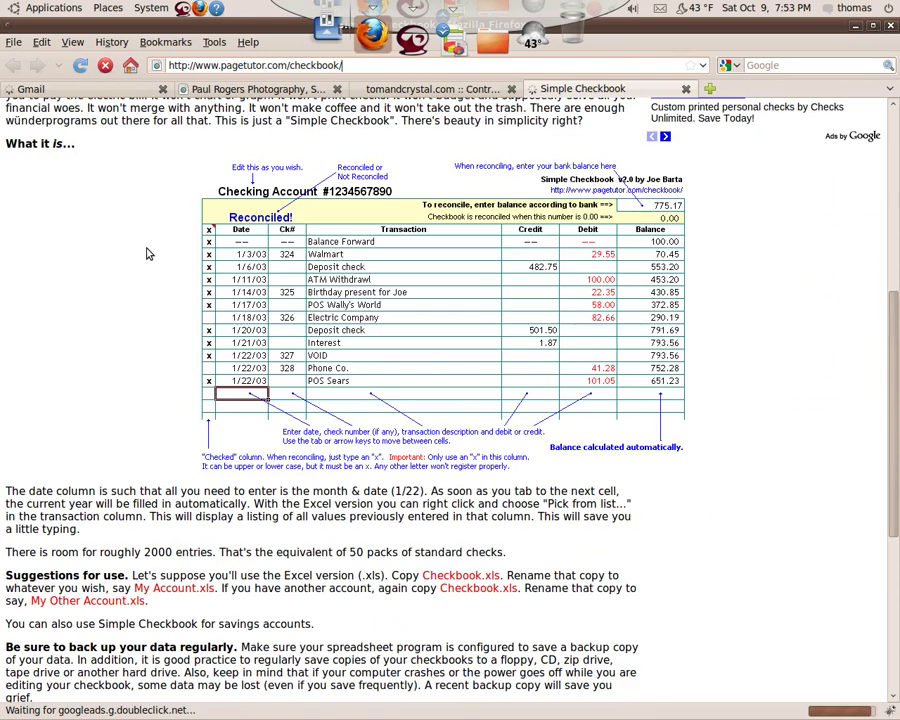
{"action": "scroll", "coordinate": [140, 146], "scroll_direction": "up", "scroll_amount": 6}
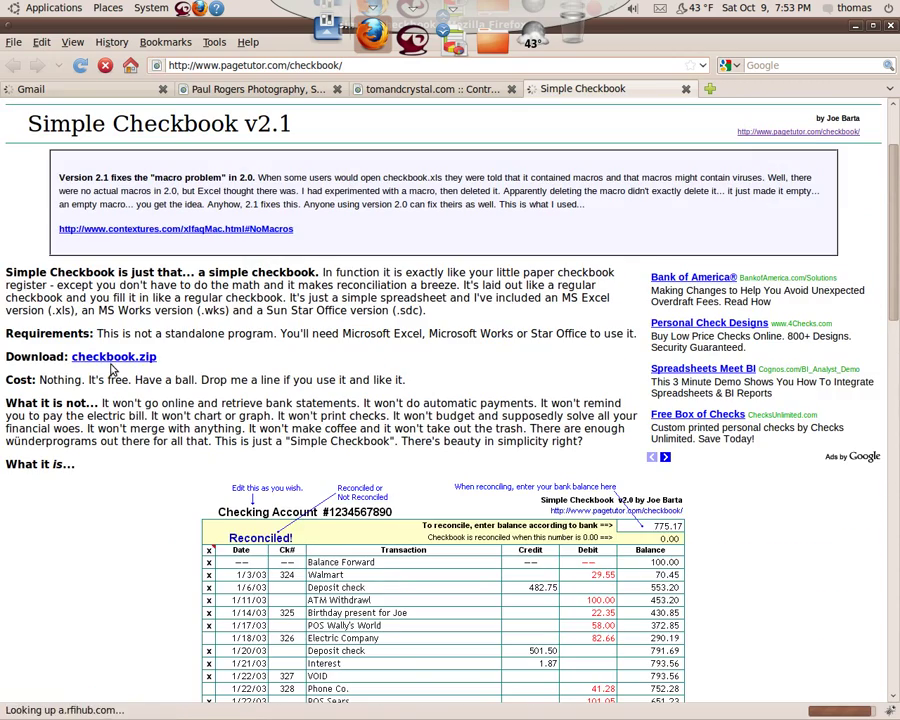
{"action": "scroll", "coordinate": [130, 360], "scroll_direction": "down", "scroll_amount": 6}
{"action": "scroll", "coordinate": [212, 533], "scroll_direction": "down", "scroll_amount": 15}
{"action": "scroll", "coordinate": [268, 537], "scroll_direction": "down", "scroll_amount": 4}
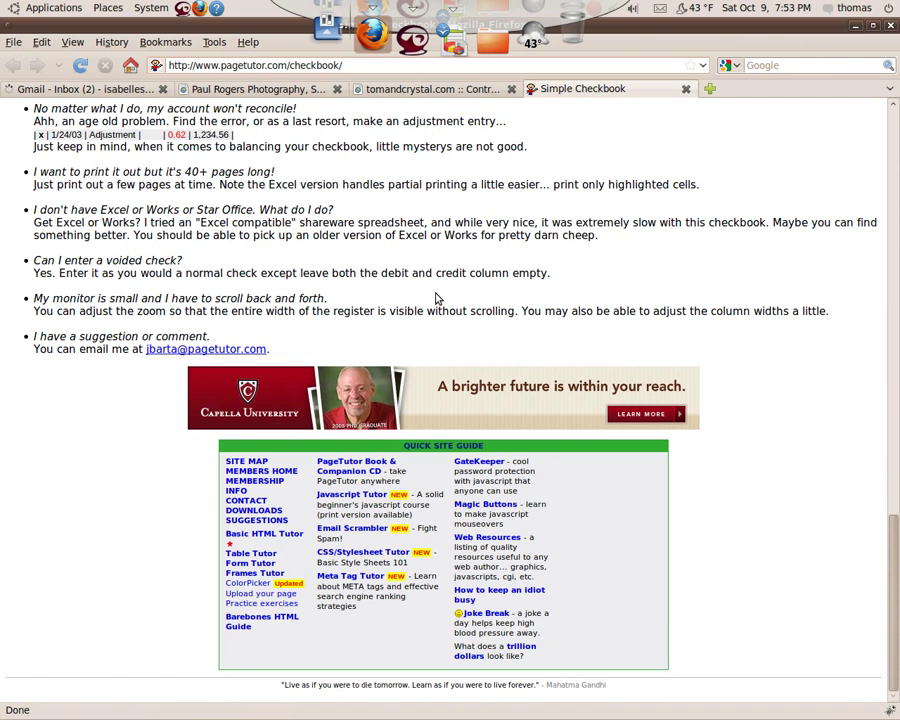
{"action": "scroll", "coordinate": [474, 253], "scroll_direction": "up", "scroll_amount": 10}
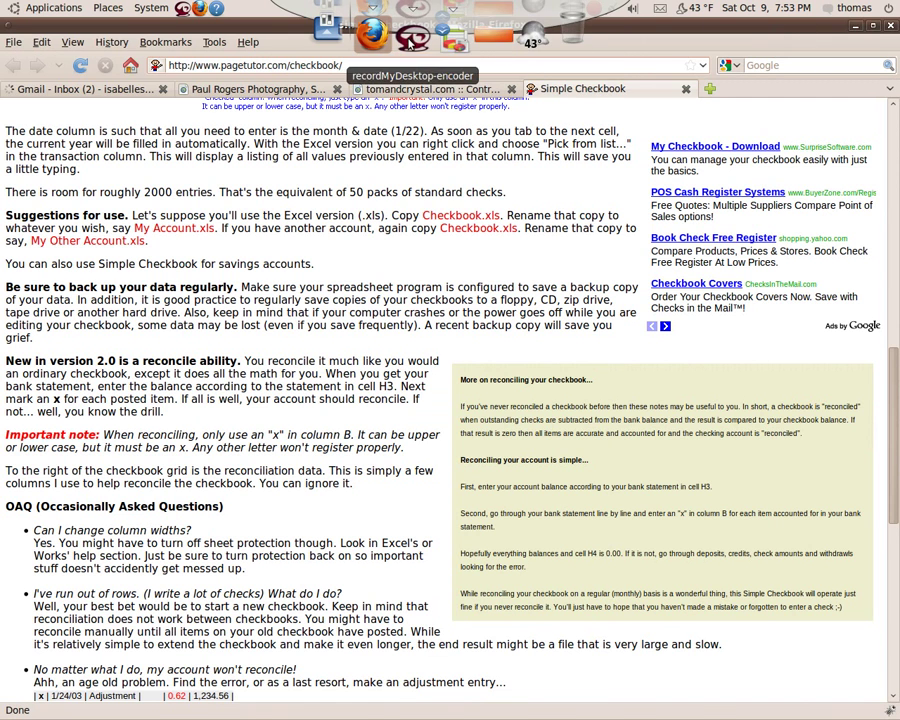
- Minimize the browser to return to CHECKING.ods in OpenOffice.org Calc, and close the spreadsheet with its changes saved
{"action": "left_click", "coordinate": [408, 40]}
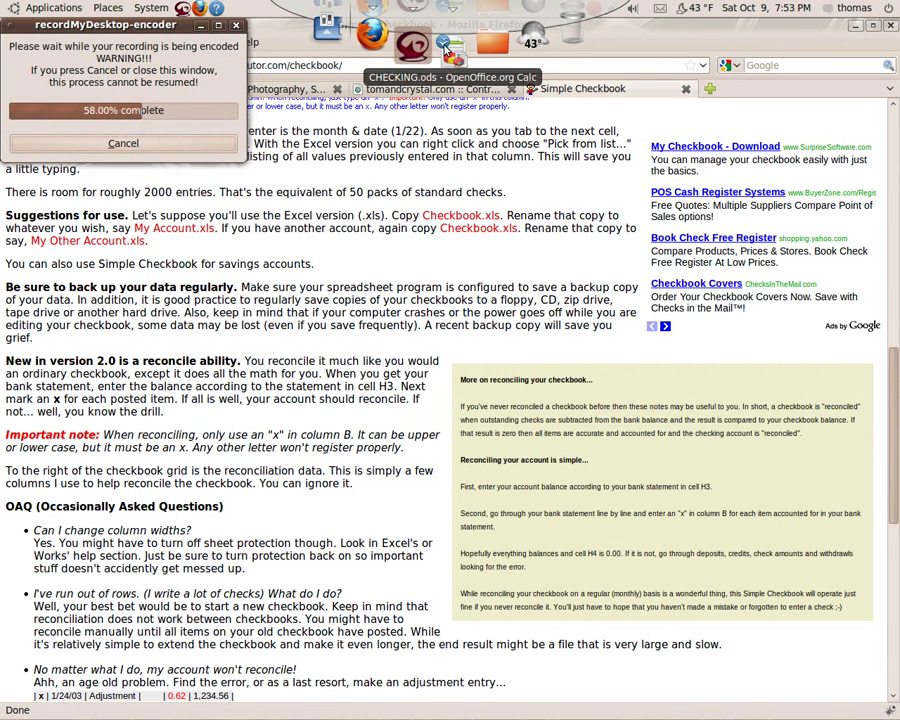
{"action": "left_click", "coordinate": [452, 50]}
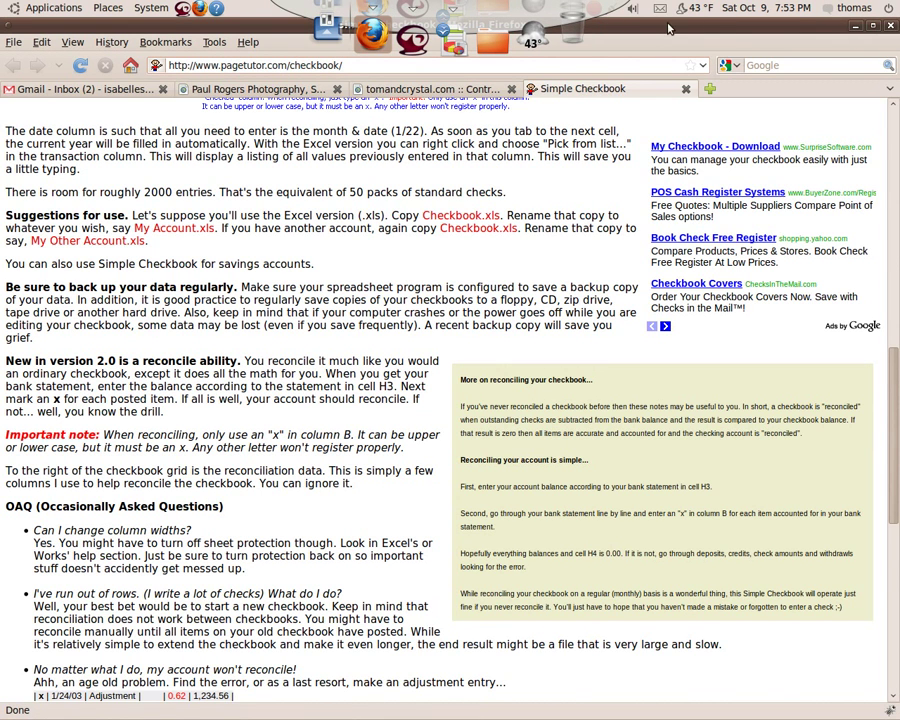
{"action": "left_click", "coordinate": [856, 26]}
{"action": "left_click", "coordinate": [891, 26]}
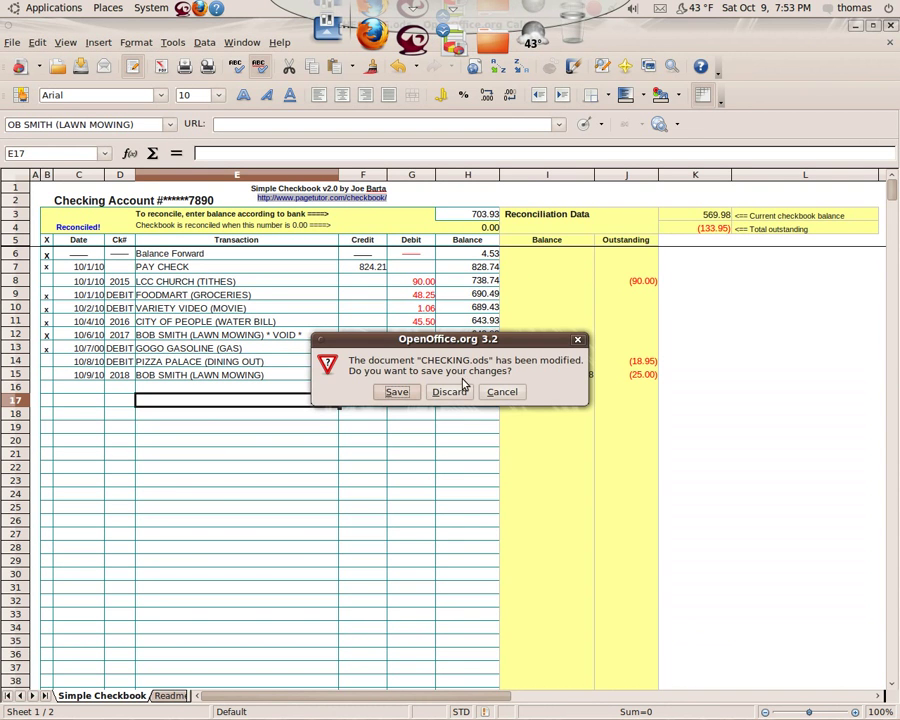
{"action": "left_click", "coordinate": [397, 392]}
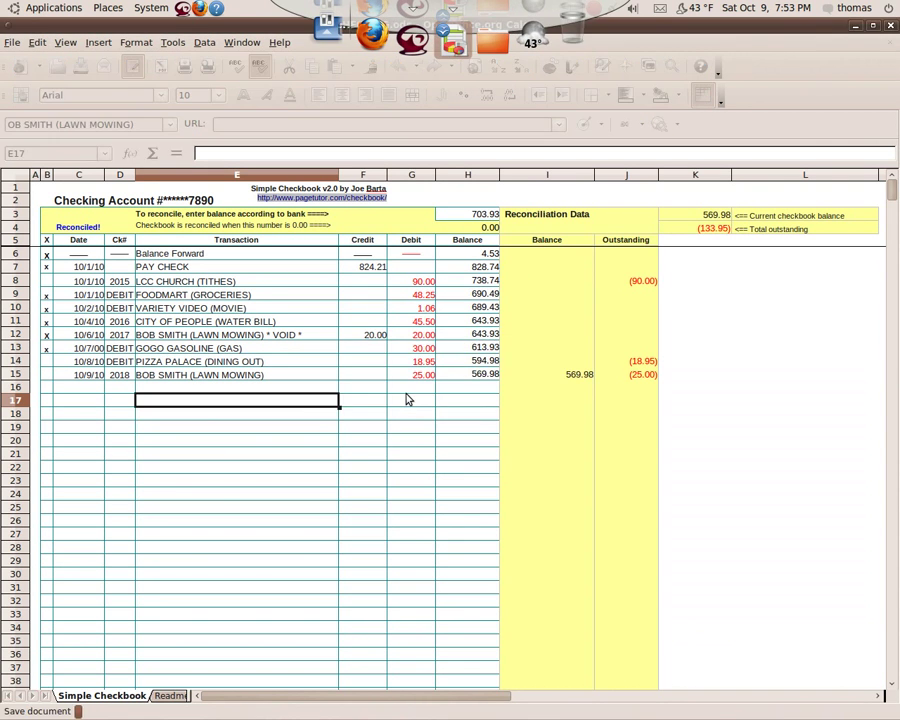